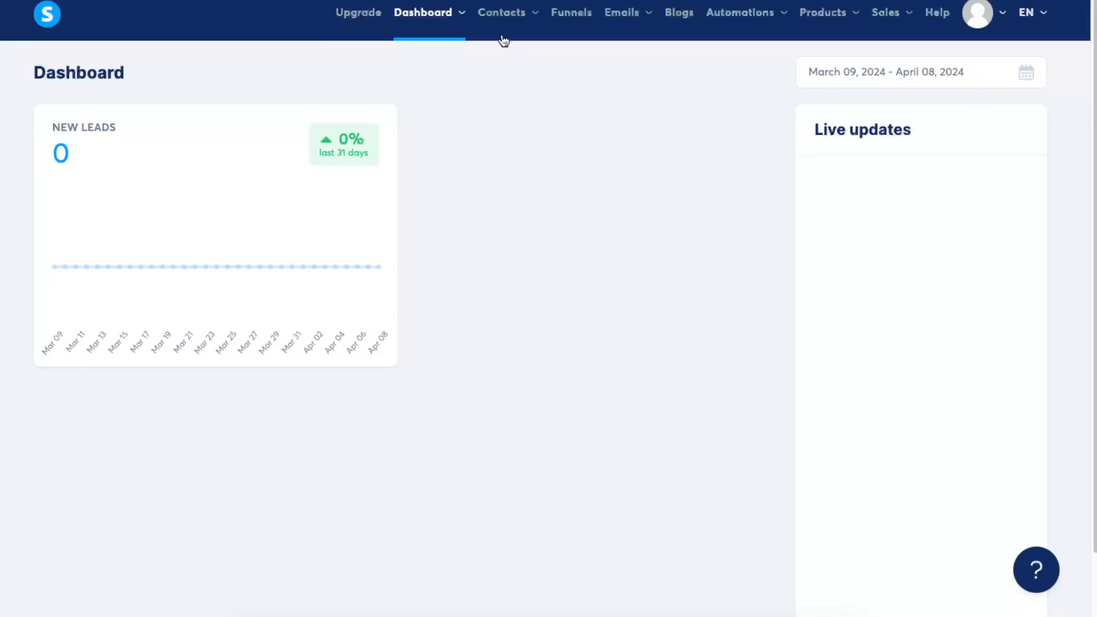
# - Begin a new funnel named YTExample with Build an audience as its goal
pyautogui.click(569, 17)
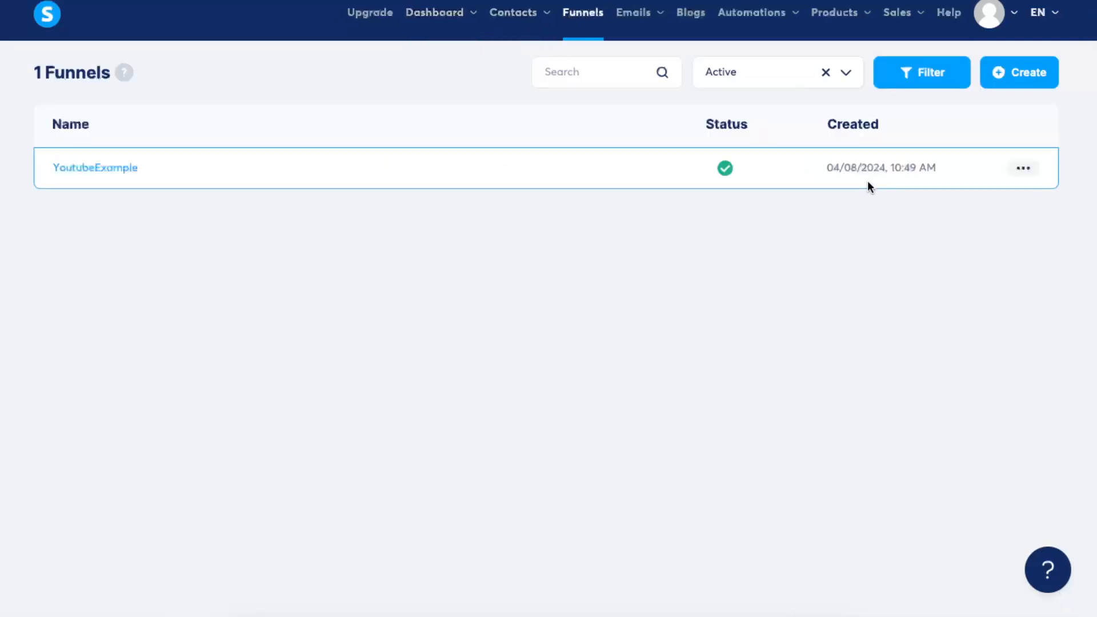
pyautogui.click(1003, 80)
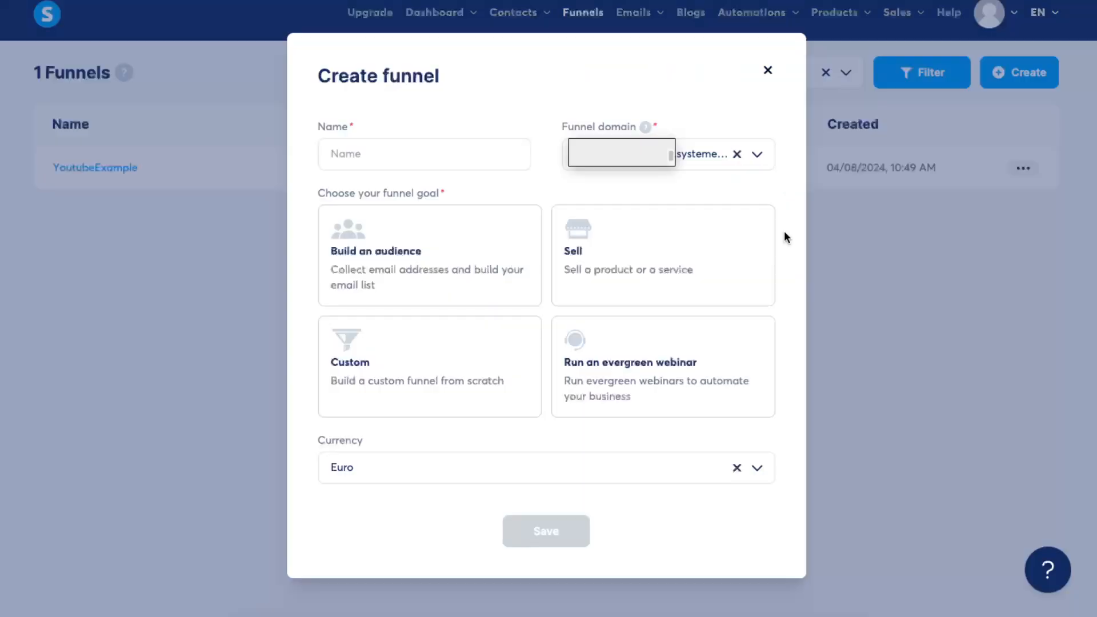
pyautogui.click(409, 156)
pyautogui.write('Y')
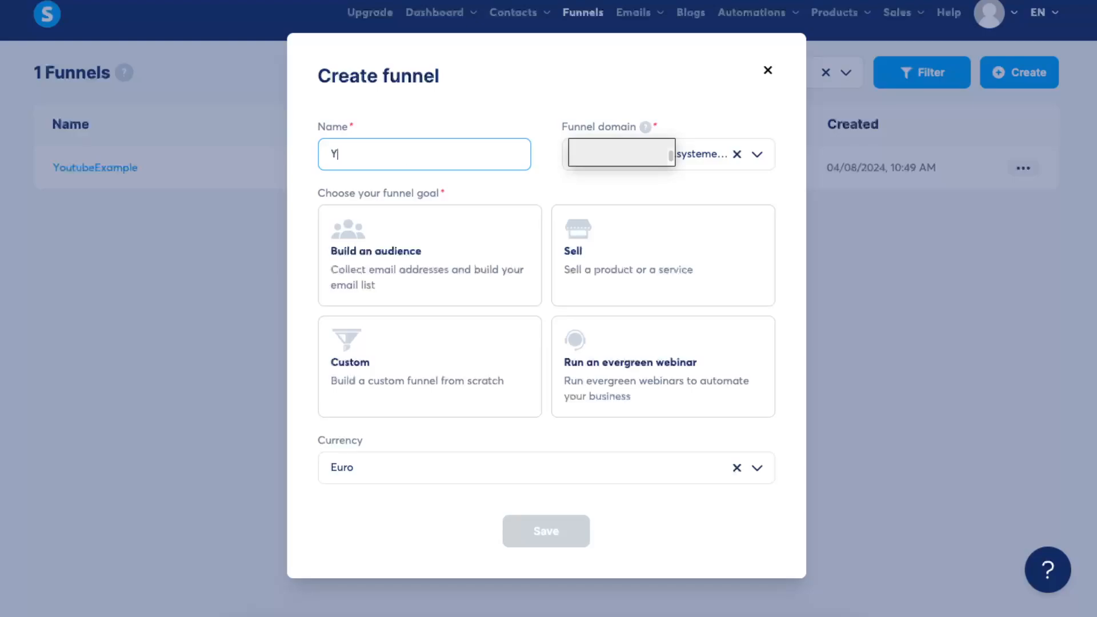
pyautogui.write('TExample')
pyautogui.click(382, 293)
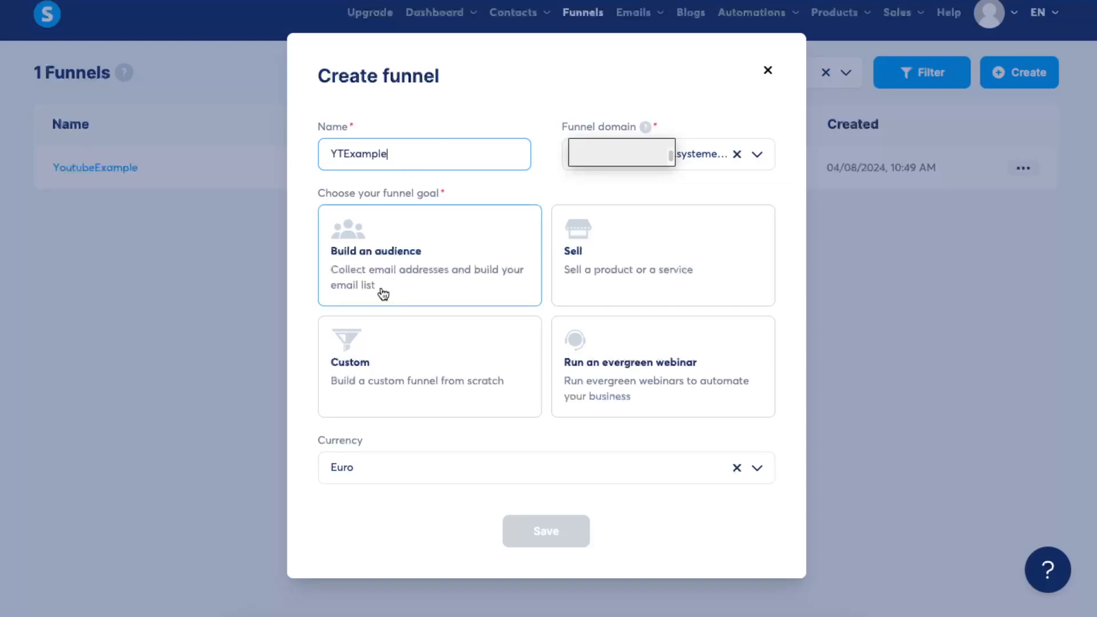
pyautogui.click(441, 242)
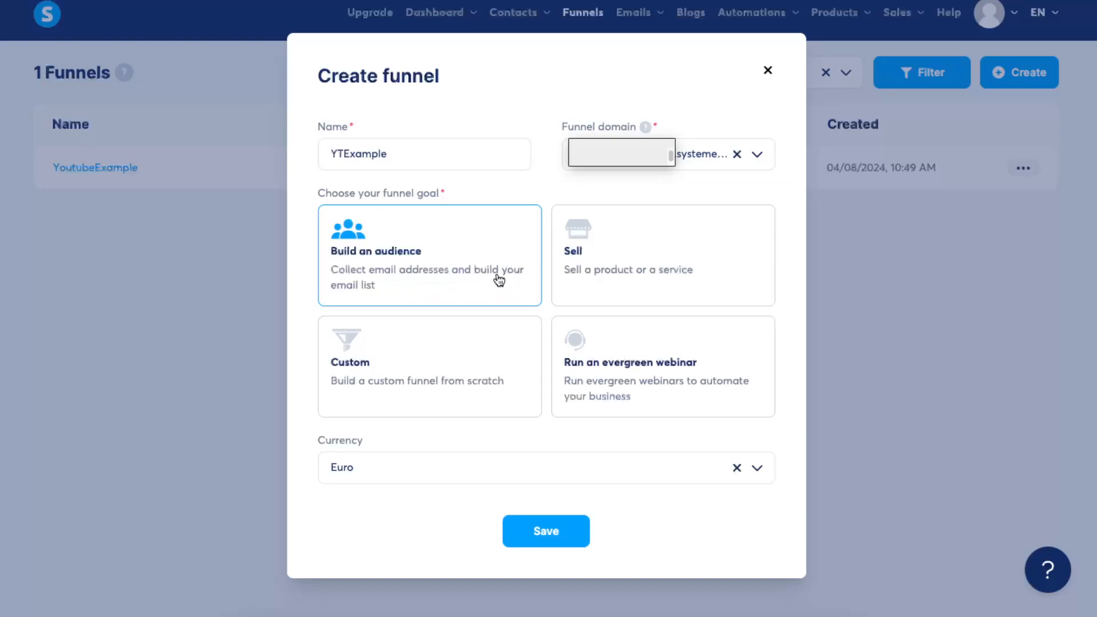
# - Set the new funnel's currency to U.S. Dollar and save the funnel
pyautogui.click(737, 468)
pyautogui.click(757, 469)
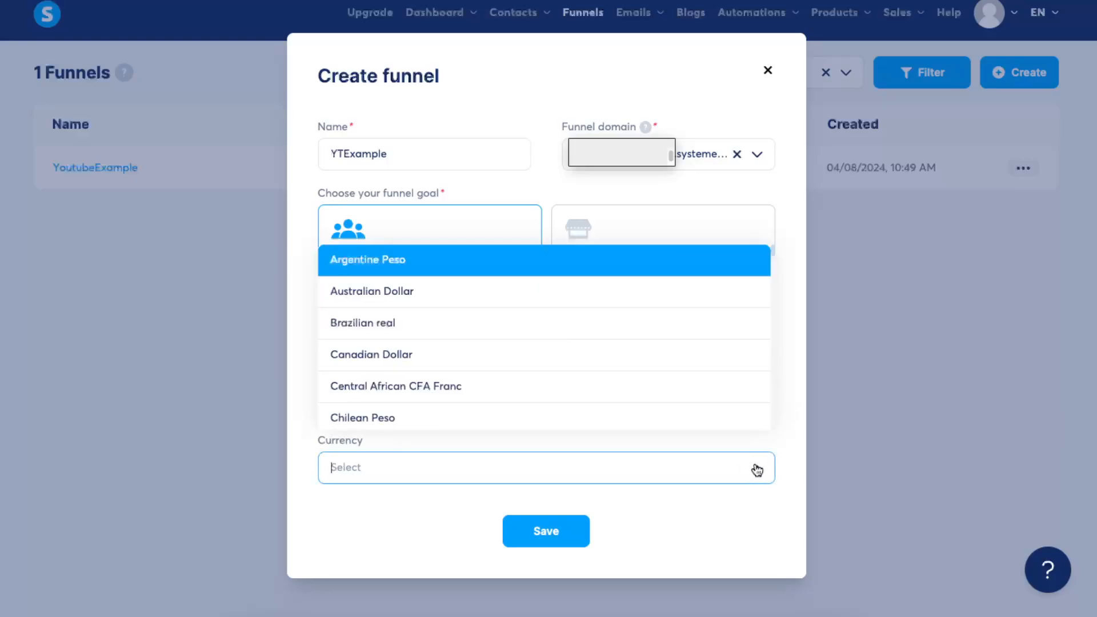
pyautogui.write('dol')
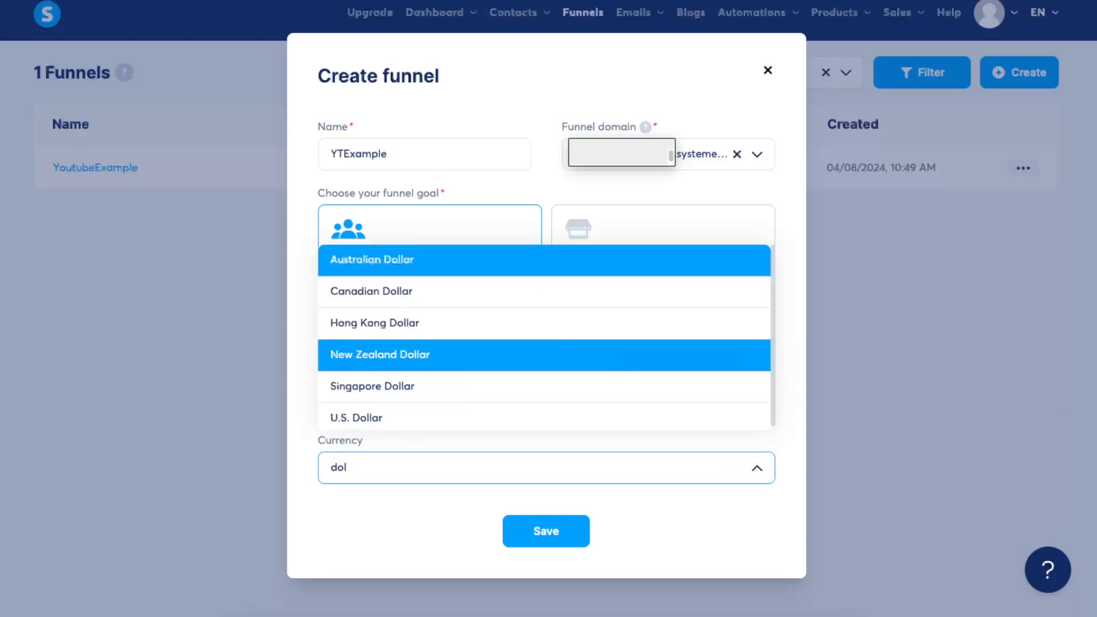
pyautogui.click(421, 420)
pyautogui.click(547, 539)
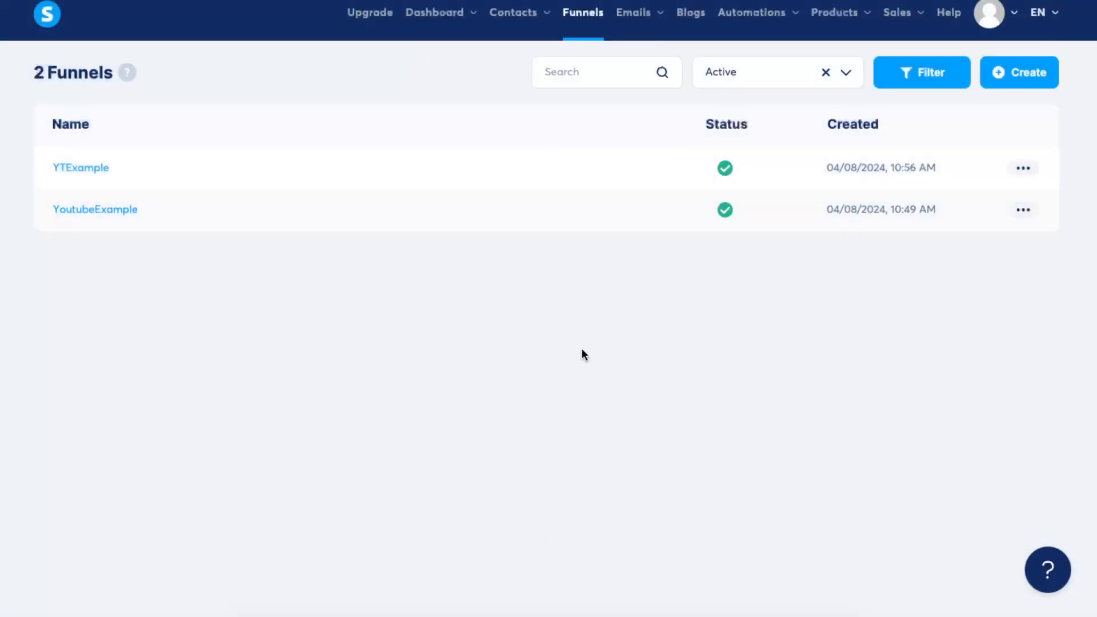
# - In the YTExample funnel, name the squeeze page step Ebook test and apply the 9 Must-Use Tools For SMM template
pyautogui.click(90, 177)
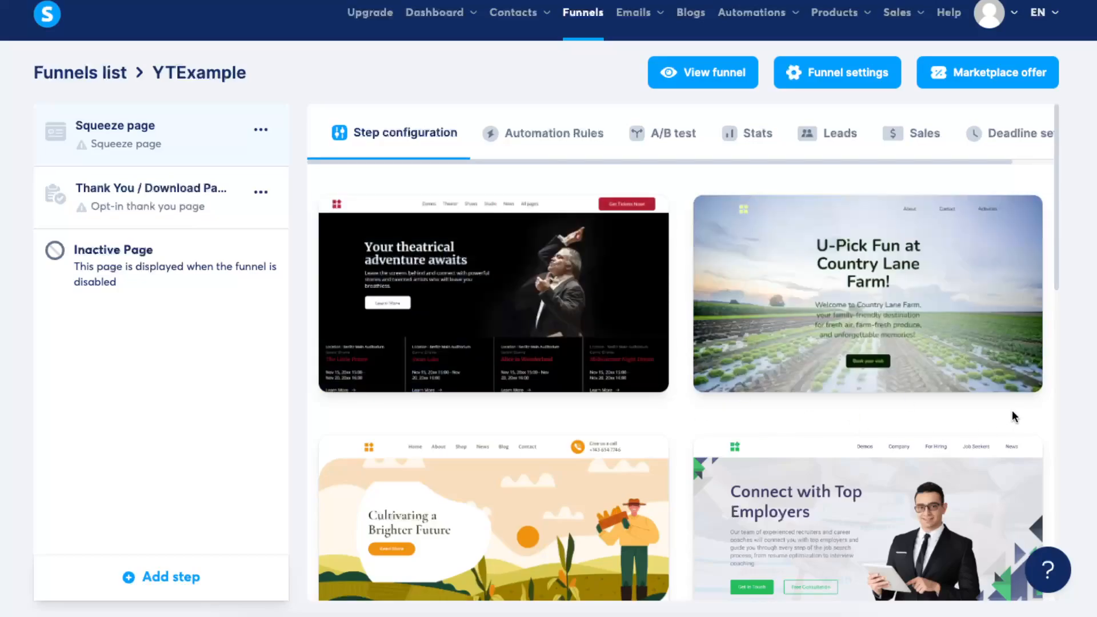
pyautogui.scroll(-4, 1013, 410)
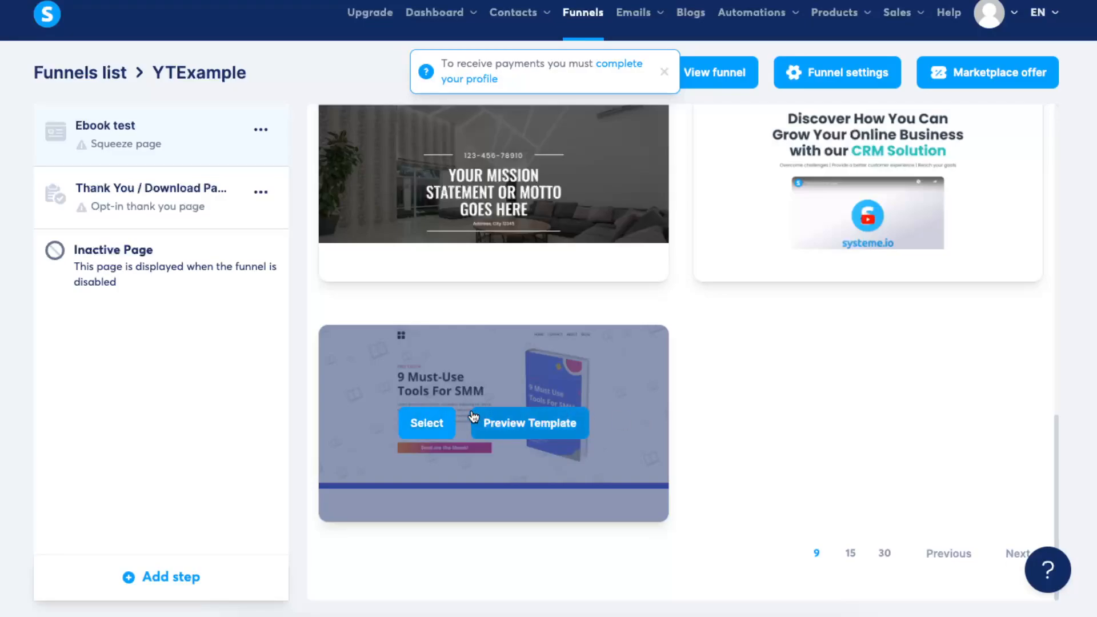
pyautogui.click(419, 426)
# - Open the Ebook test squeeze page for editing
pyautogui.moveTo(443, 236); pyautogui.dragTo(300, 224)
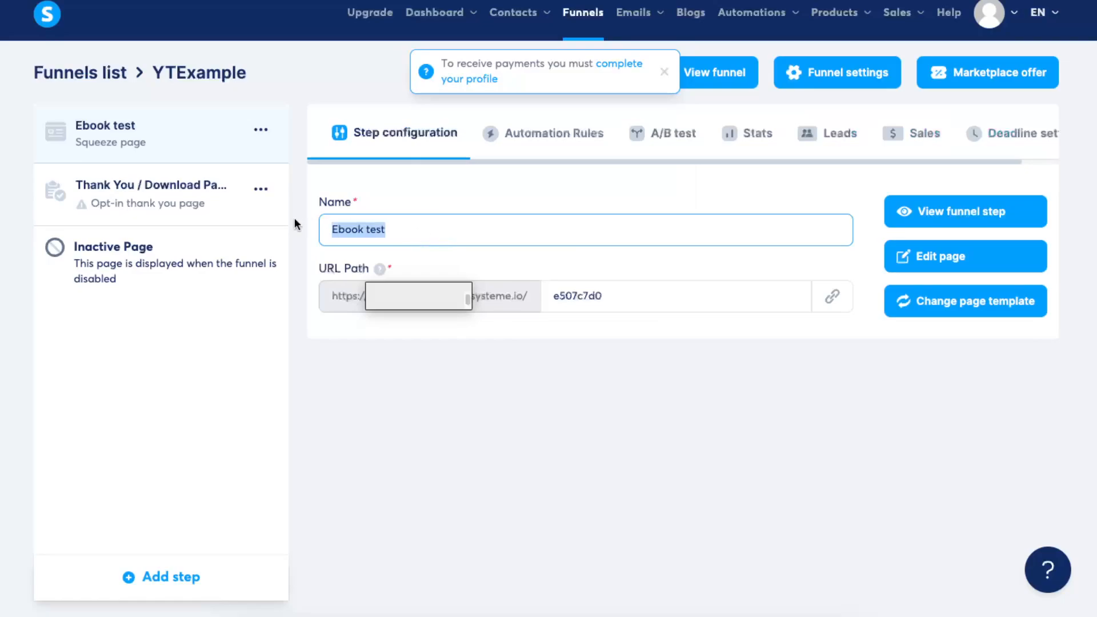
pyautogui.click(358, 218)
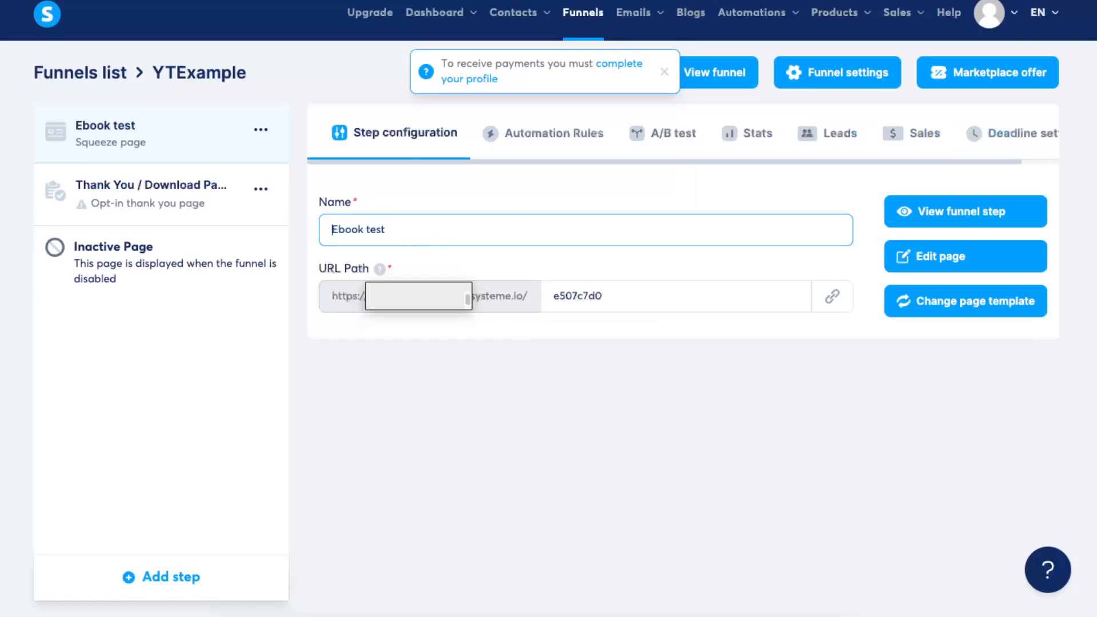
pyautogui.click(959, 263)
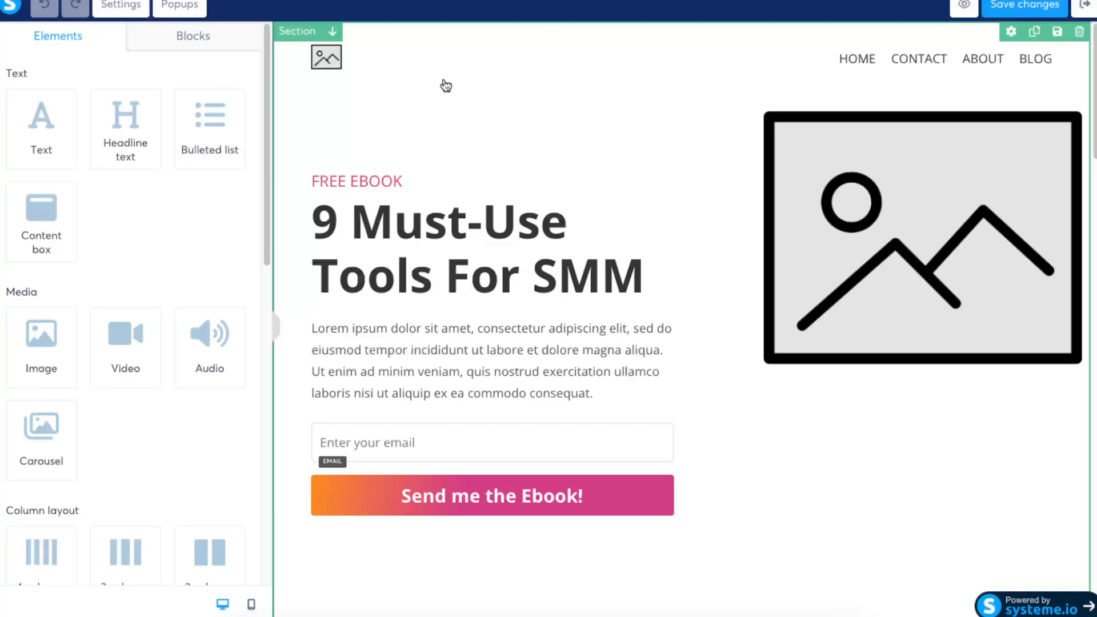
# - Delete the navigation menu and the remaining header row with the logo placeholder from the page
pyautogui.click(429, 184)
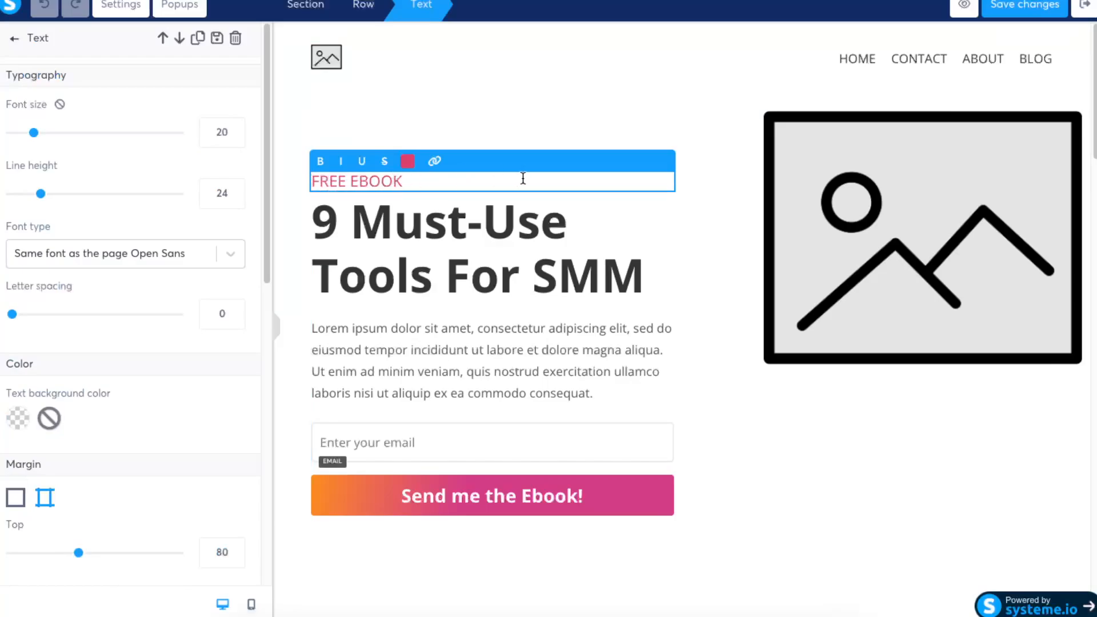
pyautogui.click(858, 182)
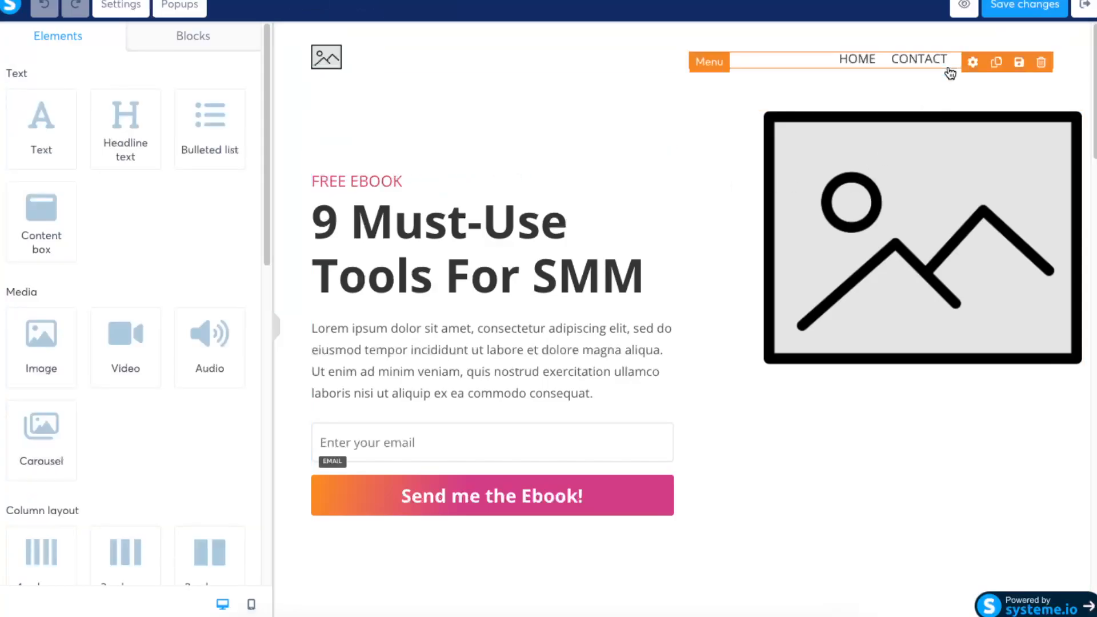
pyautogui.click(916, 63)
pyautogui.click(1041, 60)
pyautogui.click(663, 38)
pyautogui.click(1041, 55)
pyautogui.click(673, 40)
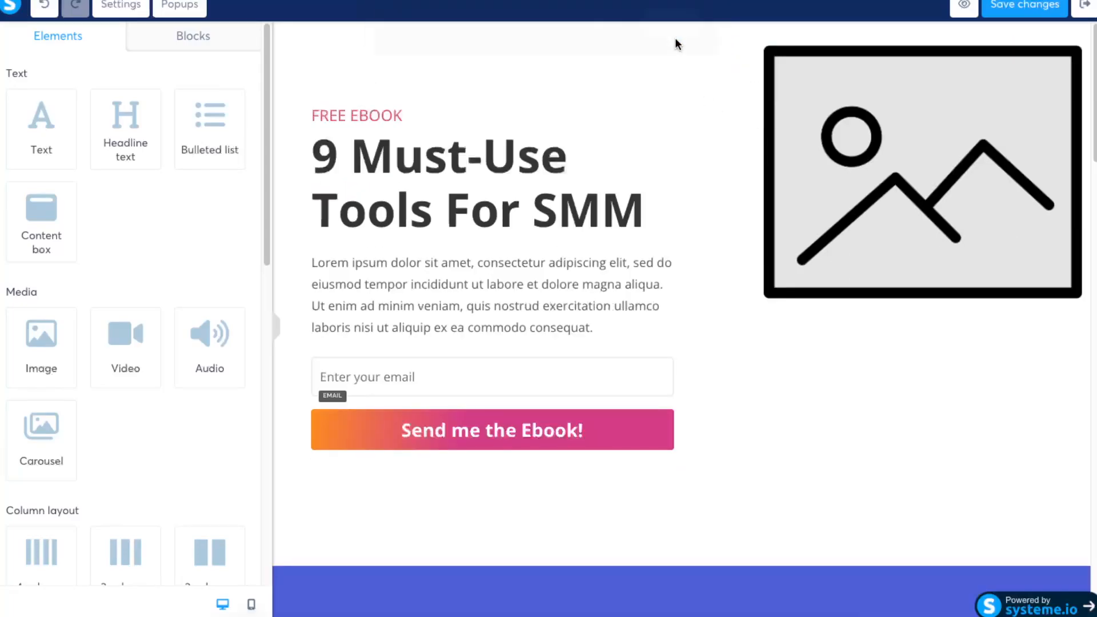
# - Replace the main headline's text with "Get your FREE e-book", leaving the paragraph below it as it was
pyautogui.write('t you')
pyautogui.write('r')
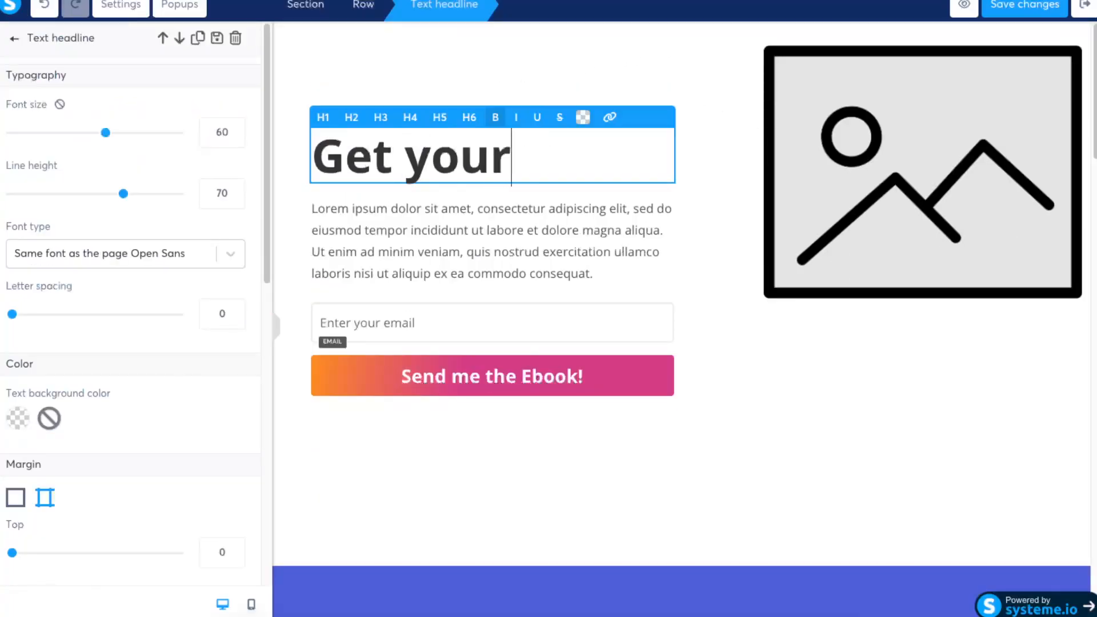
pyautogui.write(' FREE')
pyautogui.press('Return')
pyautogui.write('e-book')
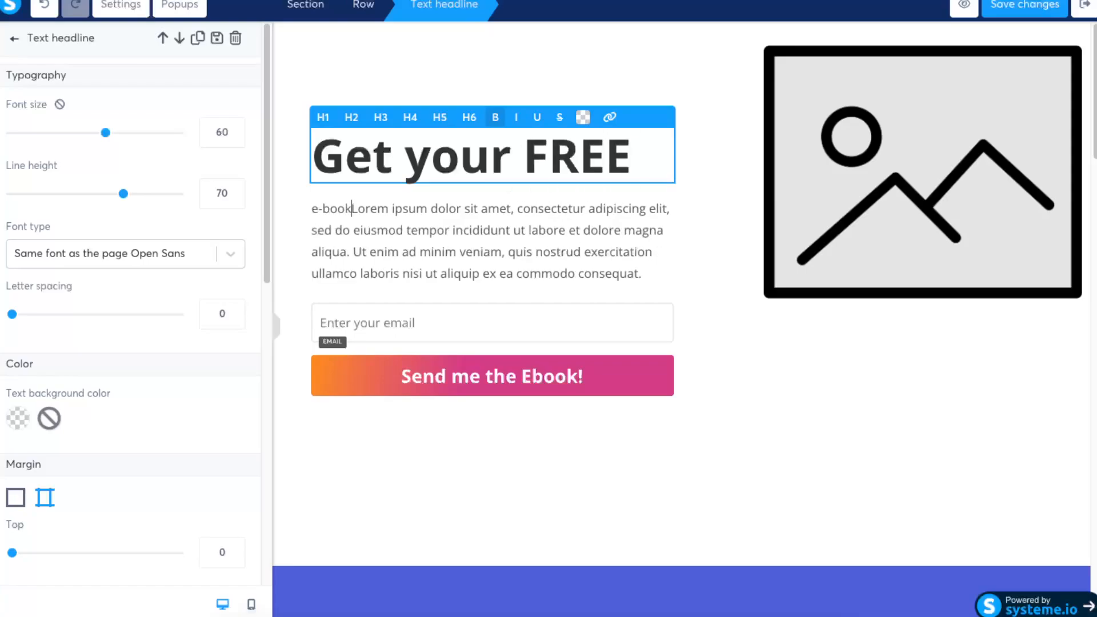
pyautogui.press('BackSpace')
pyautogui.press('BackSpace')
pyautogui.press('BackSpace')
pyautogui.press('BackSpace')
pyautogui.press('BackSpace')
pyautogui.press('BackSpace')
pyautogui.doubleClick(620, 169)
pyautogui.press('BackSpace')
pyautogui.write('eb')
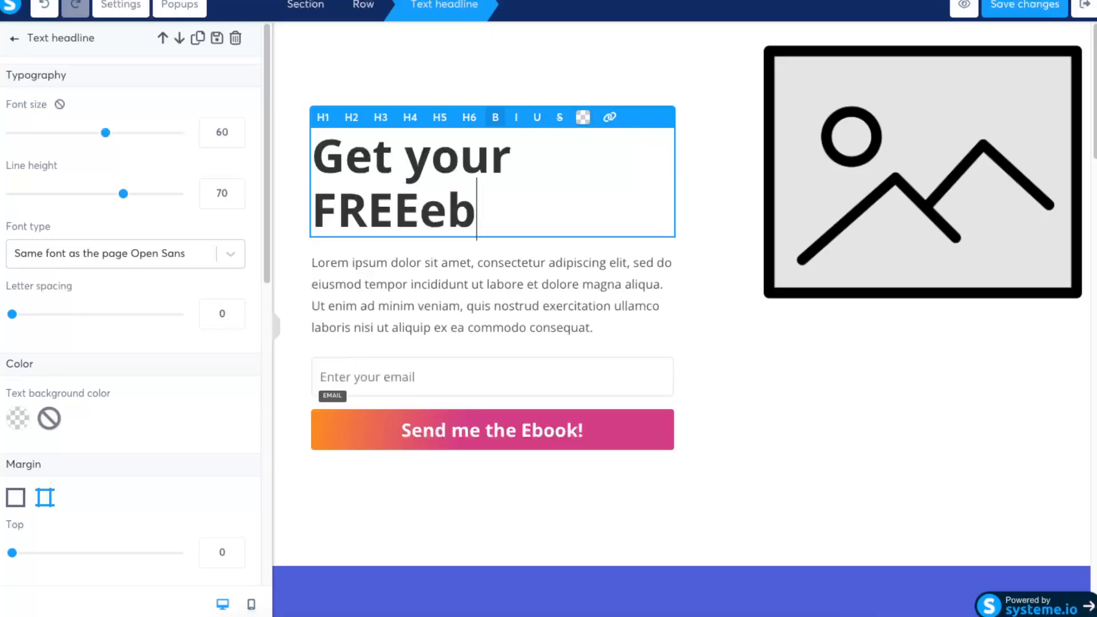
pyautogui.press('BackSpace')
pyautogui.write('-b')
pyautogui.press('BackSpace')
pyautogui.press('BackSpace')
pyautogui.press('BackSpace')
pyautogui.write('e-book ')
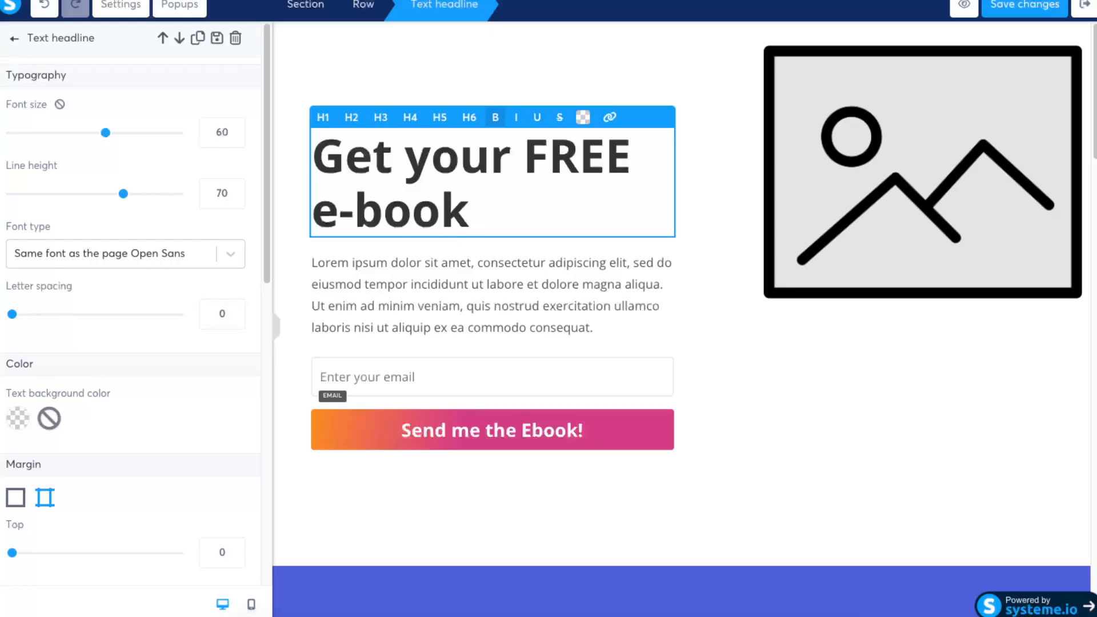
pyautogui.write('by sign')
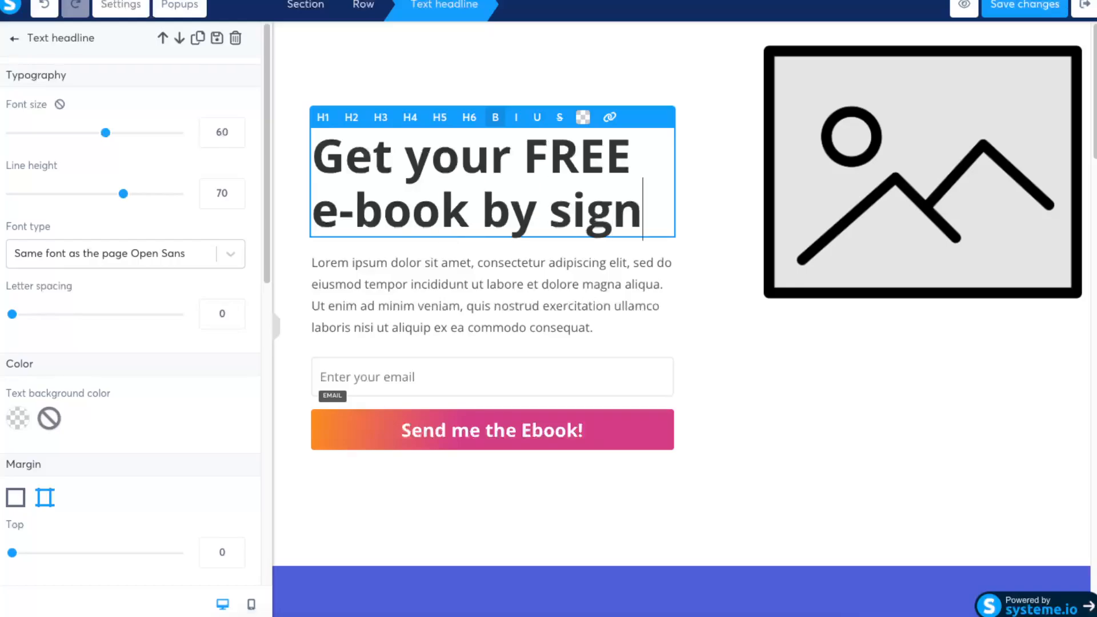
pyautogui.write('ing up to our ')
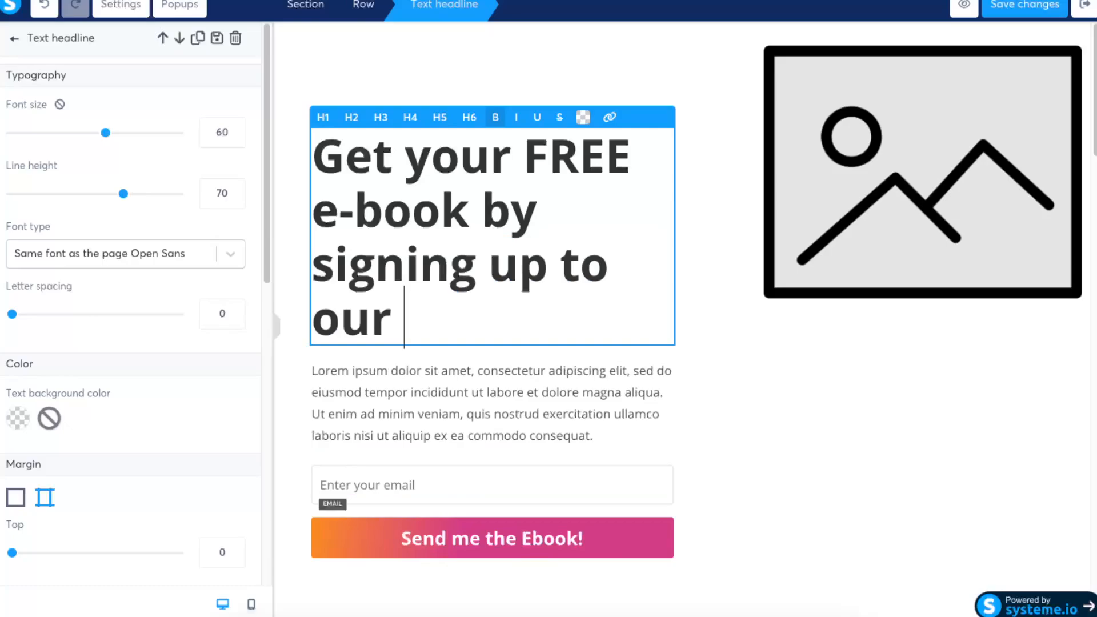
pyautogui.write('mail list!')
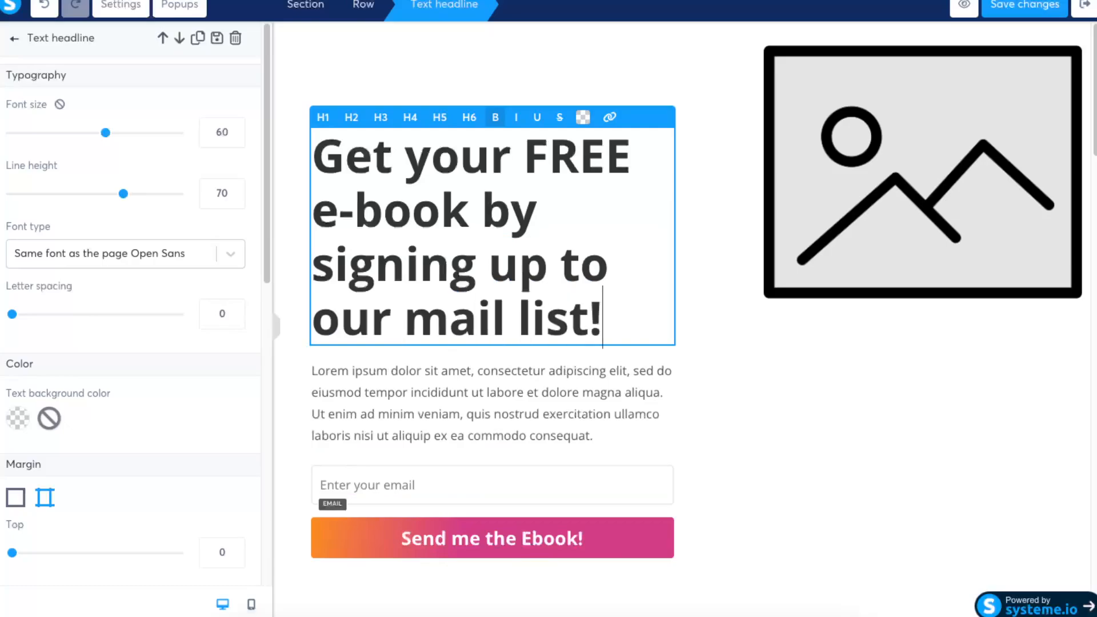
# - Extend the main headline with "by signing up to our mail list!"
pyautogui.click(747, 349)
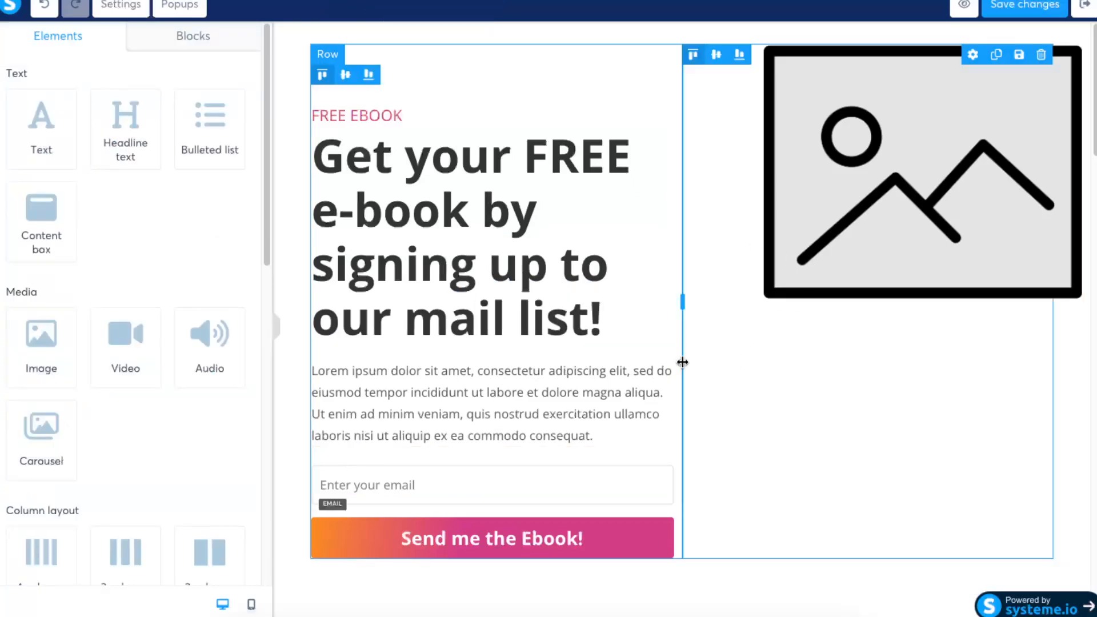
# - Replace the placeholder image beside the headline with ebook-example-768x432.jpg and set its size to 510
pyautogui.write('O')
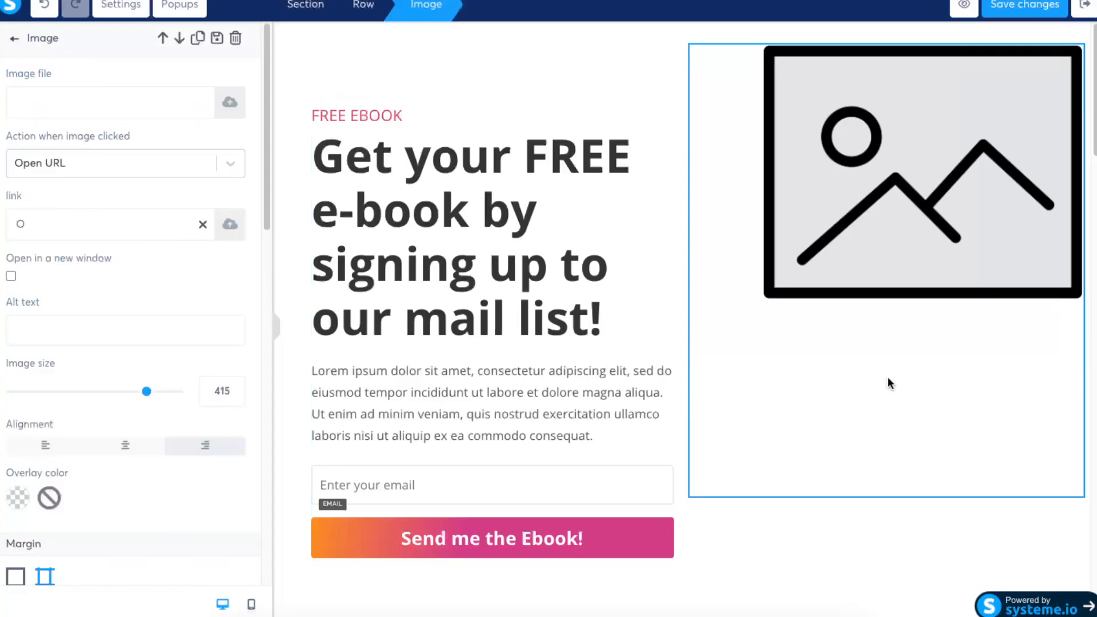
pyautogui.press('BackSpace')
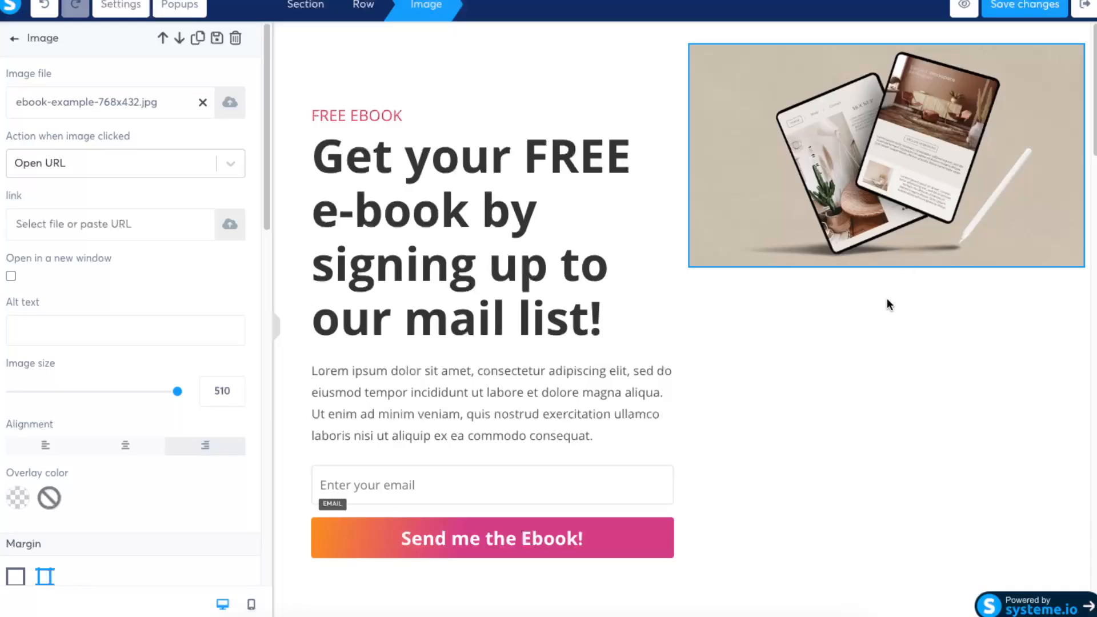
pyautogui.click(887, 297)
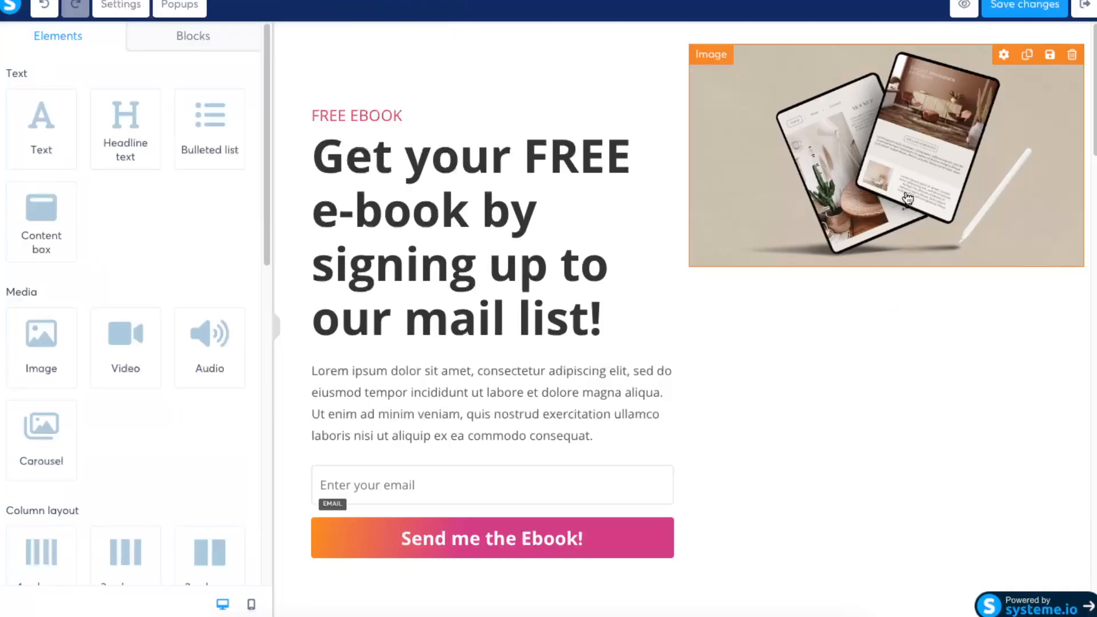
pyautogui.click(911, 146)
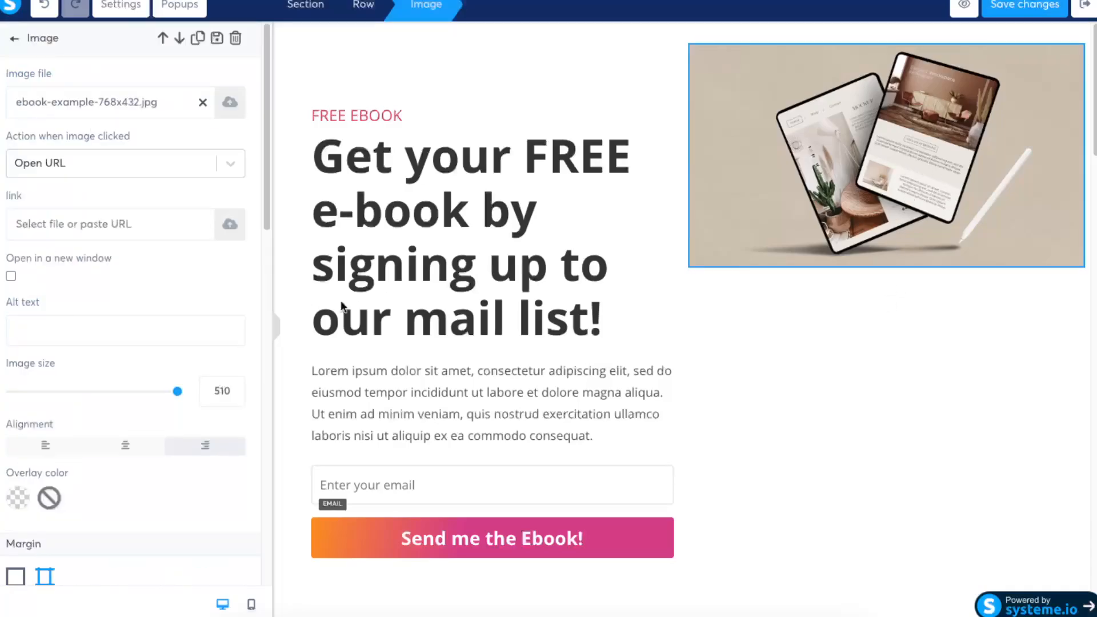
pyautogui.moveTo(163, 395); pyautogui.dragTo(194, 394)
pyautogui.click(932, 153)
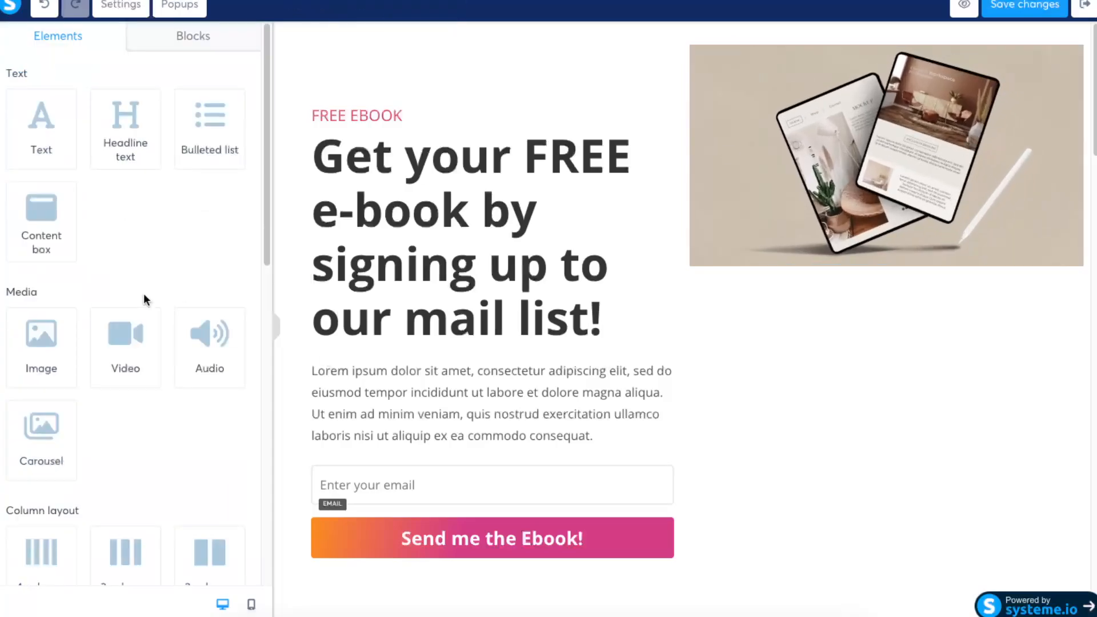
# - Increase the e-book image's top margin to move it lower beside the headline
pyautogui.click(890, 217)
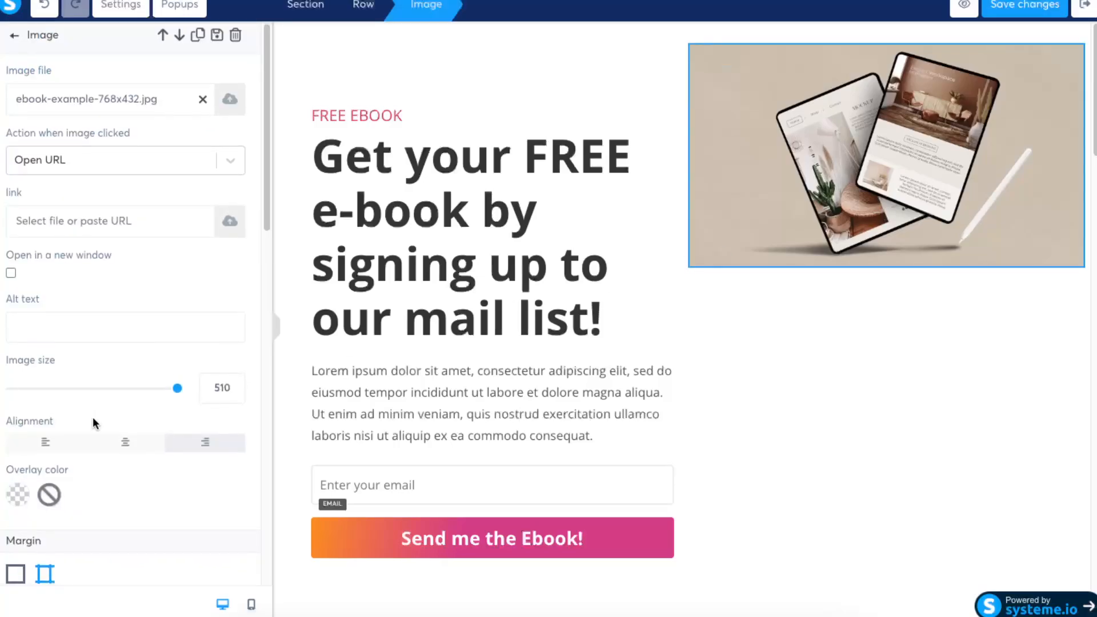
pyautogui.scroll(-8, 173, 325)
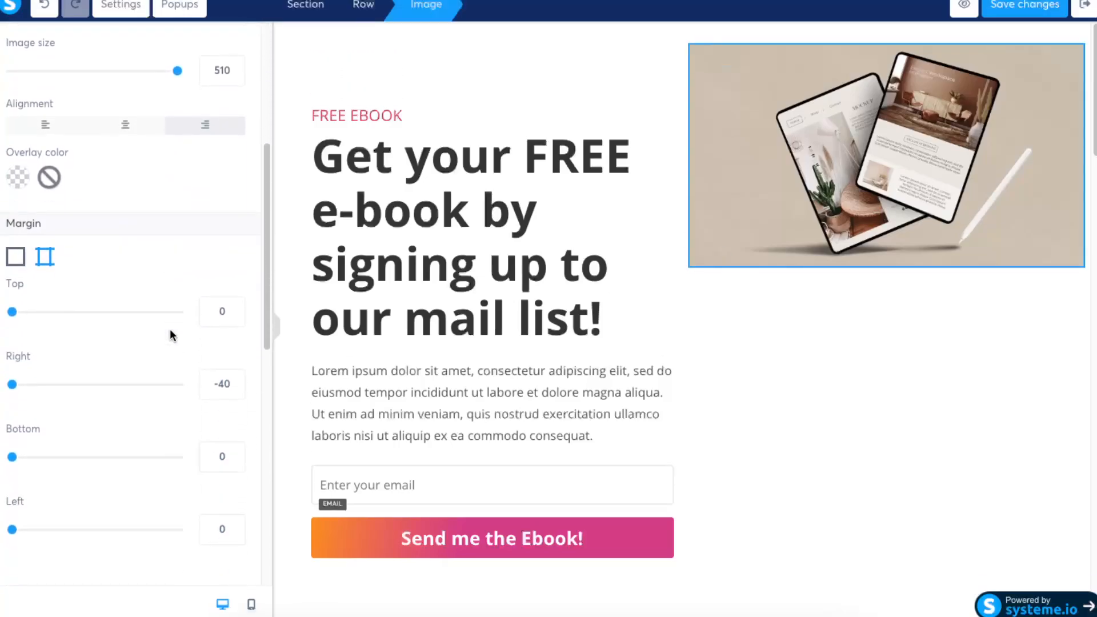
pyautogui.scroll(-2, 170, 330)
pyautogui.moveTo(13, 159); pyautogui.dragTo(165, 160)
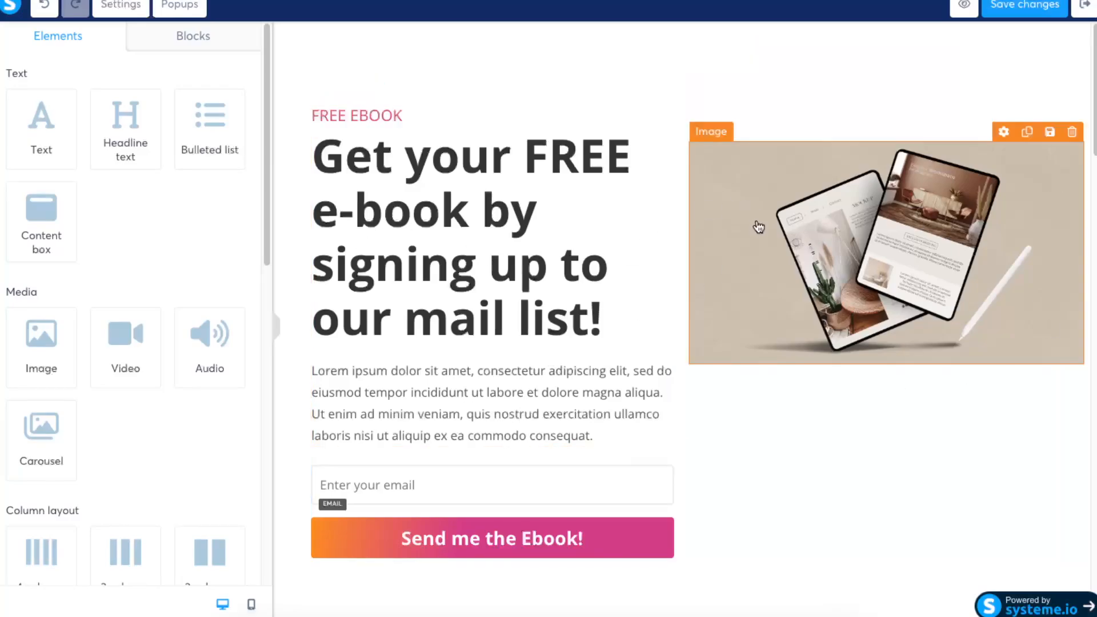
# - Review the rest of the squeeze page, save the changes and exit the page editor
pyautogui.scroll(-10, 829, 251)
pyautogui.scroll(-20, 888, 274)
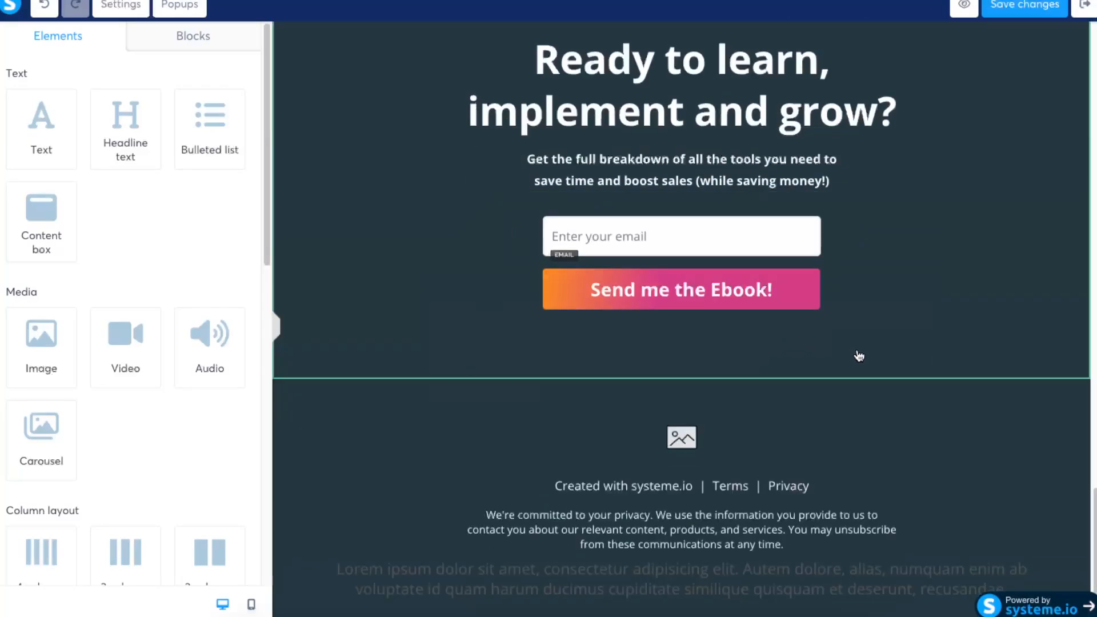
pyautogui.scroll(20, 857, 358)
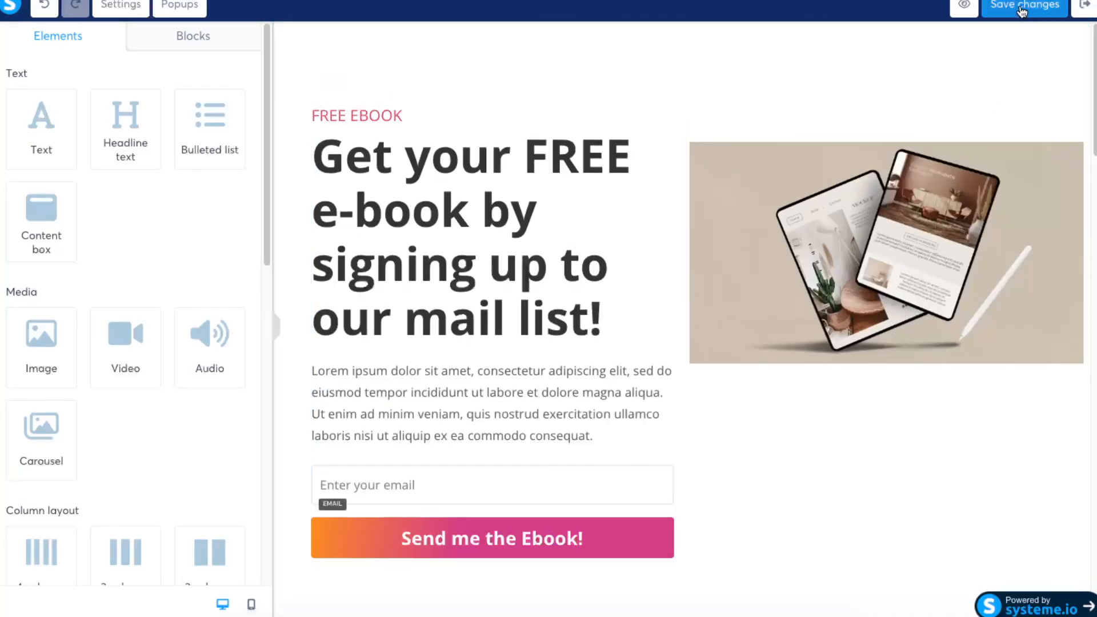
pyautogui.click(1022, 9)
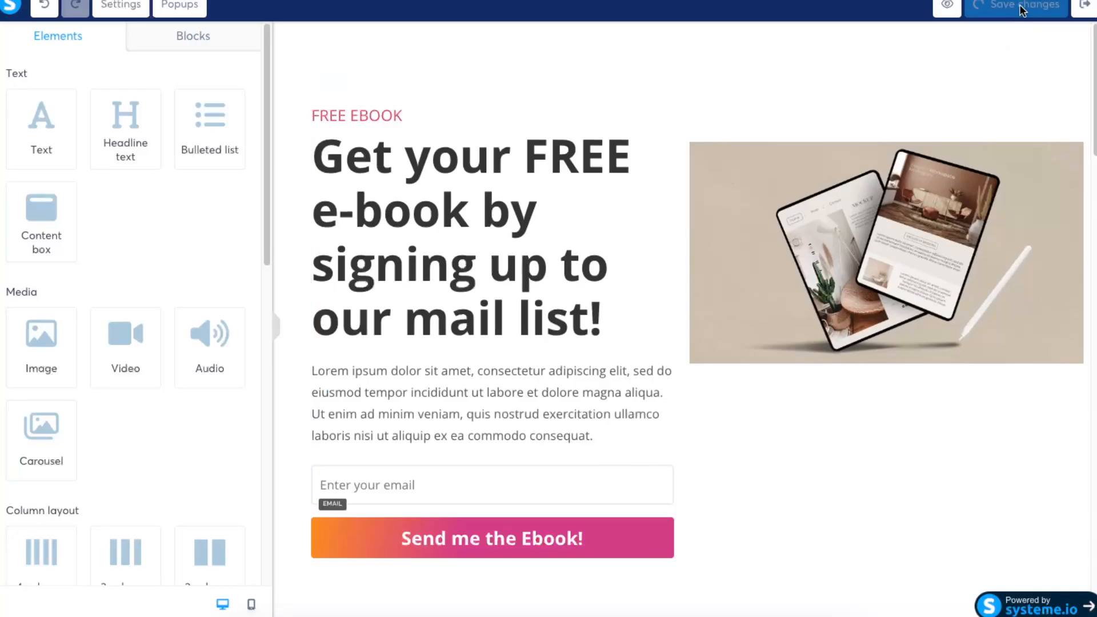
pyautogui.click(1086, 8)
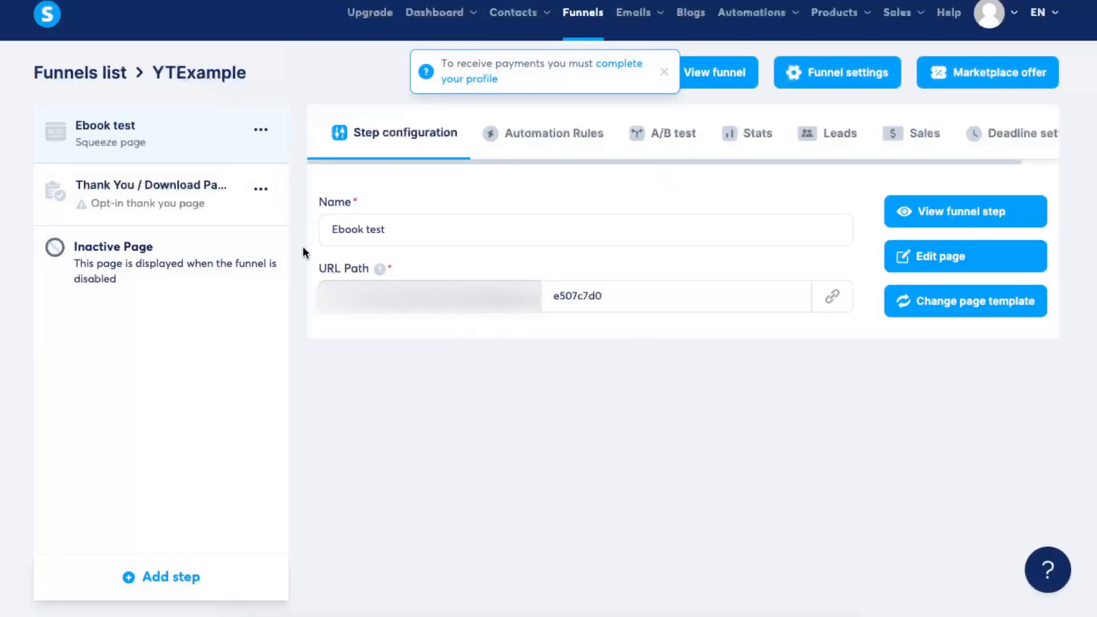
# - Apply the "Thank you for registering!" template to the Thank You / Download Page step
pyautogui.click(146, 207)
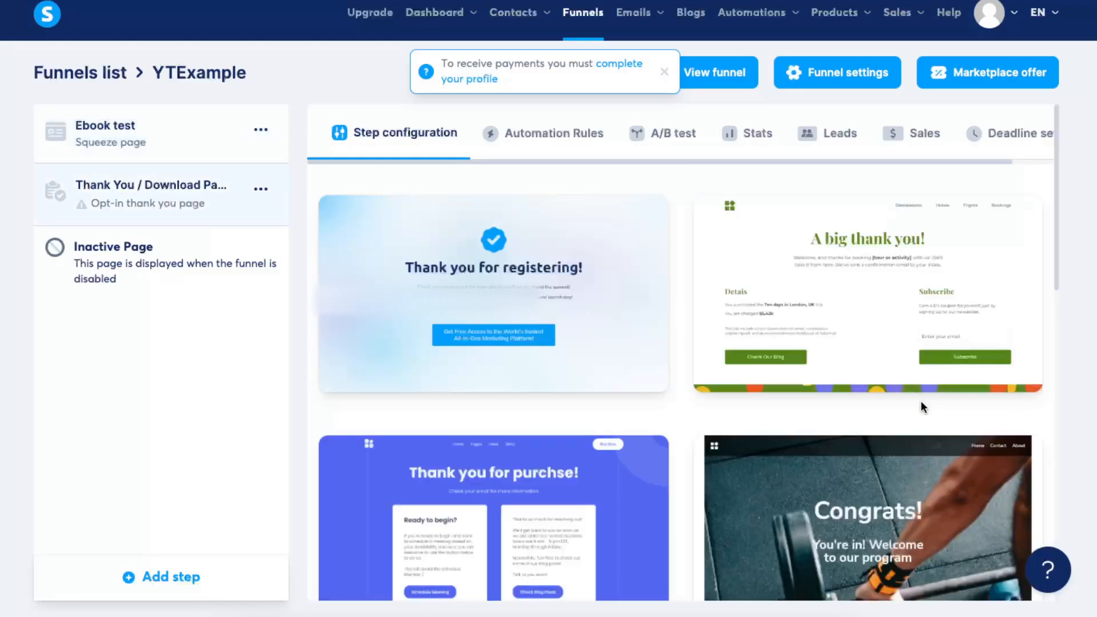
pyautogui.scroll(-5, 921, 400)
pyautogui.scroll(-5, 921, 400)
pyautogui.scroll(10, 920, 400)
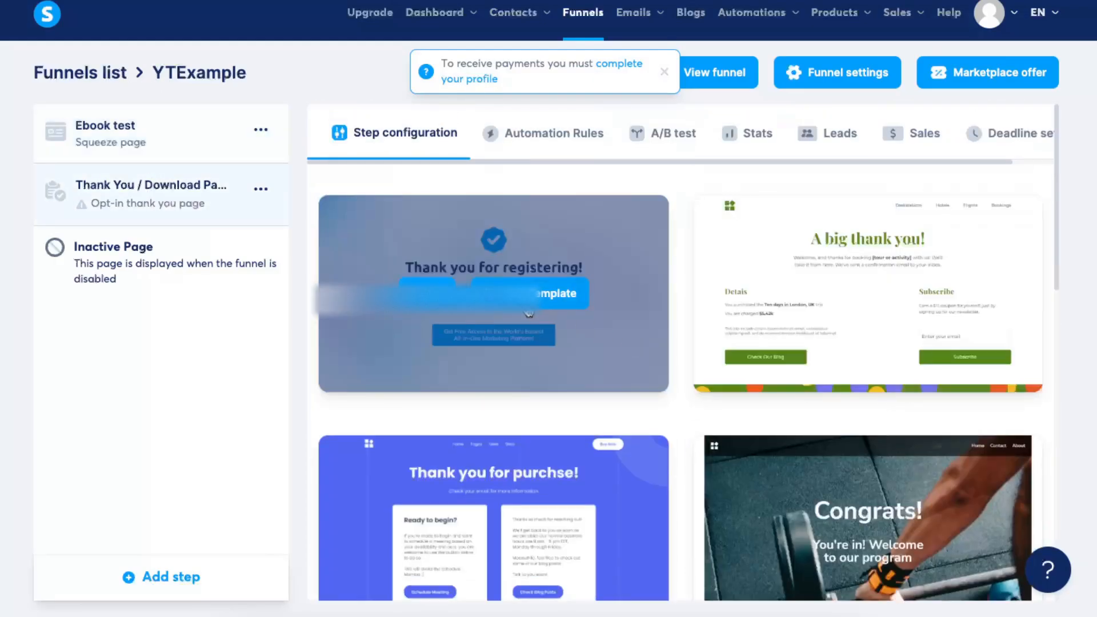
pyautogui.click(523, 294)
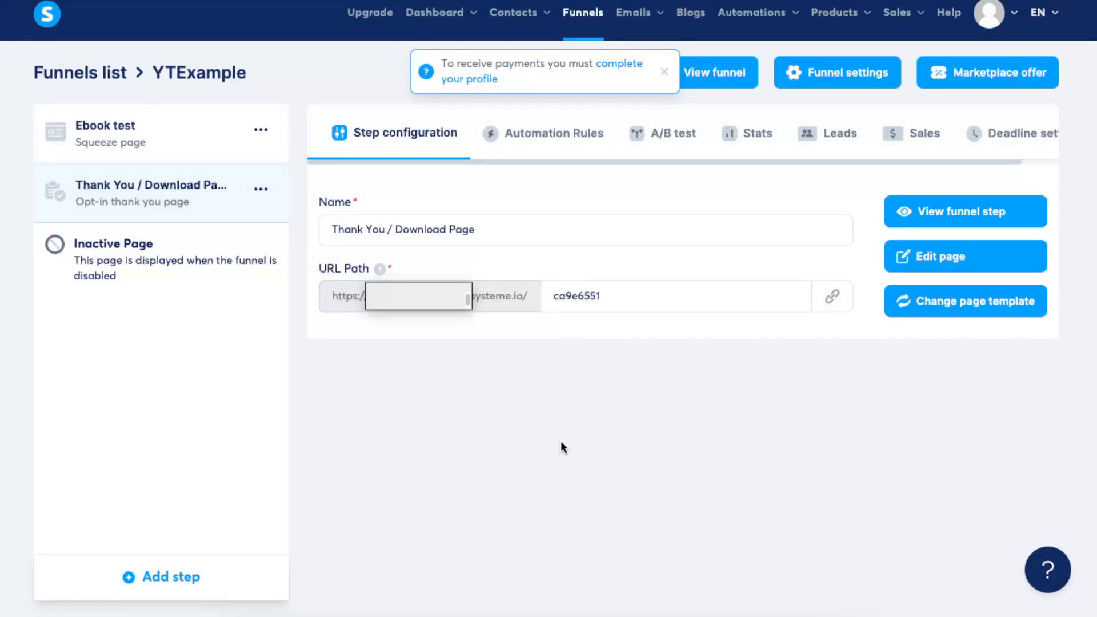
# - Rename the opt-in thank you step as Thank You Example
pyautogui.click(487, 235)
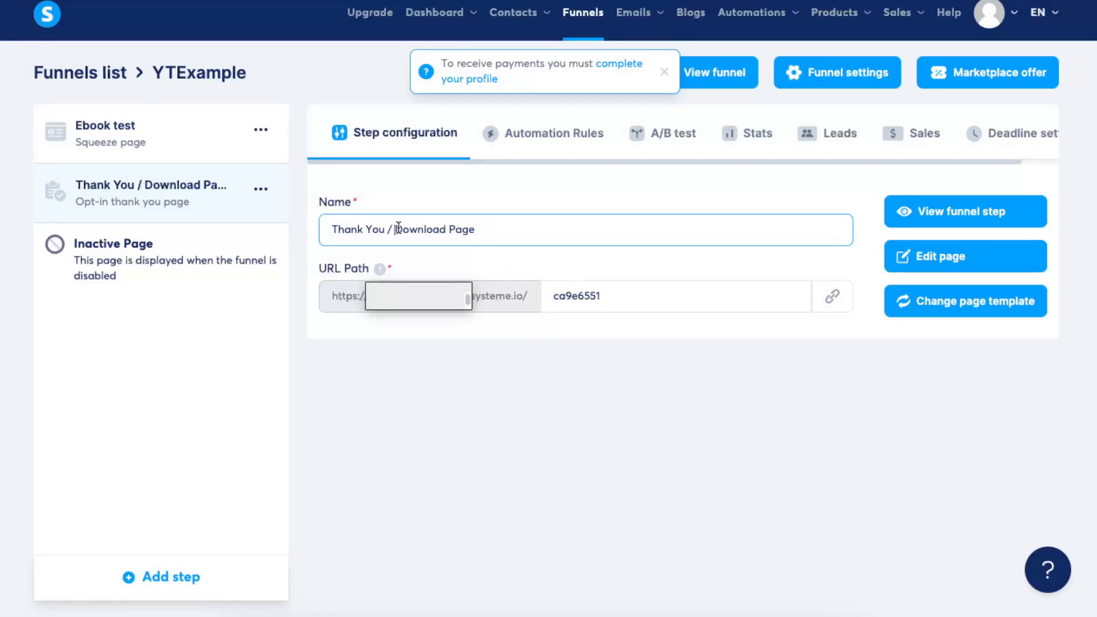
pyautogui.press('BackSpace')
pyautogui.press('BackSpace')
pyautogui.press('BackSpace')
pyautogui.press('BackSpace')
pyautogui.press('BackSpace')
pyautogui.press('BackSpace')
pyautogui.write('Ecx')
pyautogui.press('BackSpace')
pyautogui.press('BackSpace')
pyautogui.write('xamp;le')
pyautogui.click(958, 389)
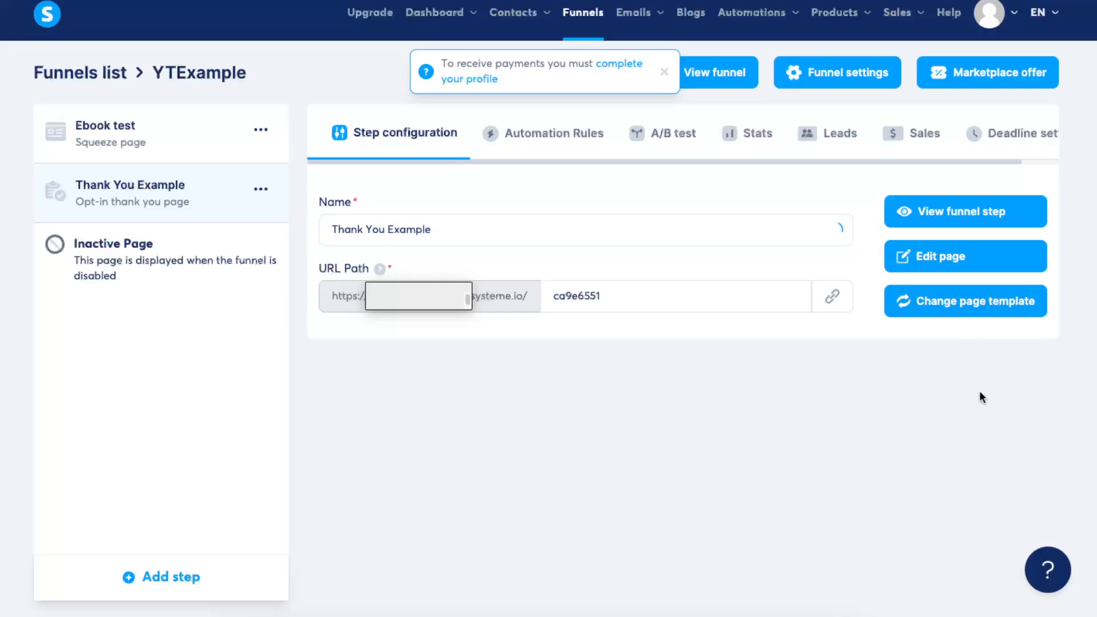
# - Open the thank you page for editing and change its button text to "Check Your Inbox For Your FREE E-book"
pyautogui.click(935, 263)
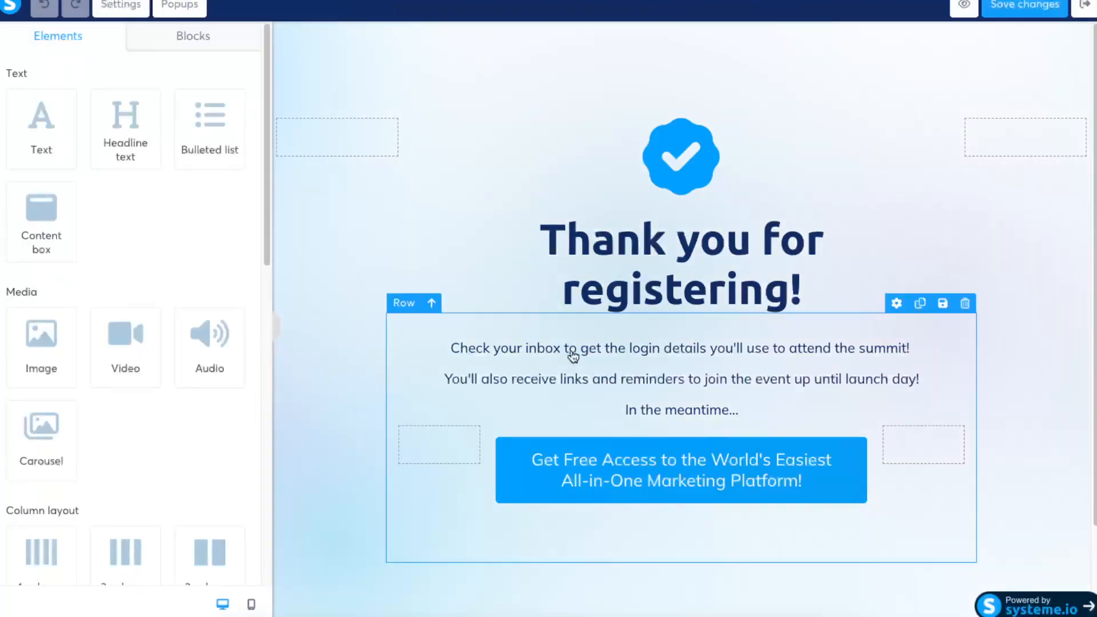
pyautogui.click(649, 481)
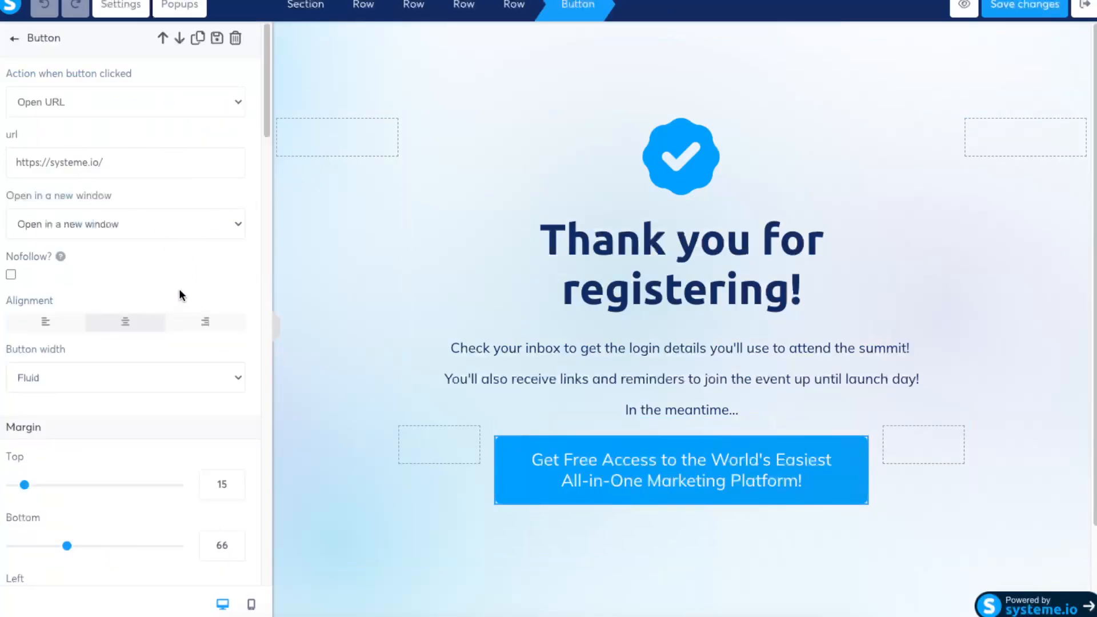
pyautogui.scroll(-3, 179, 289)
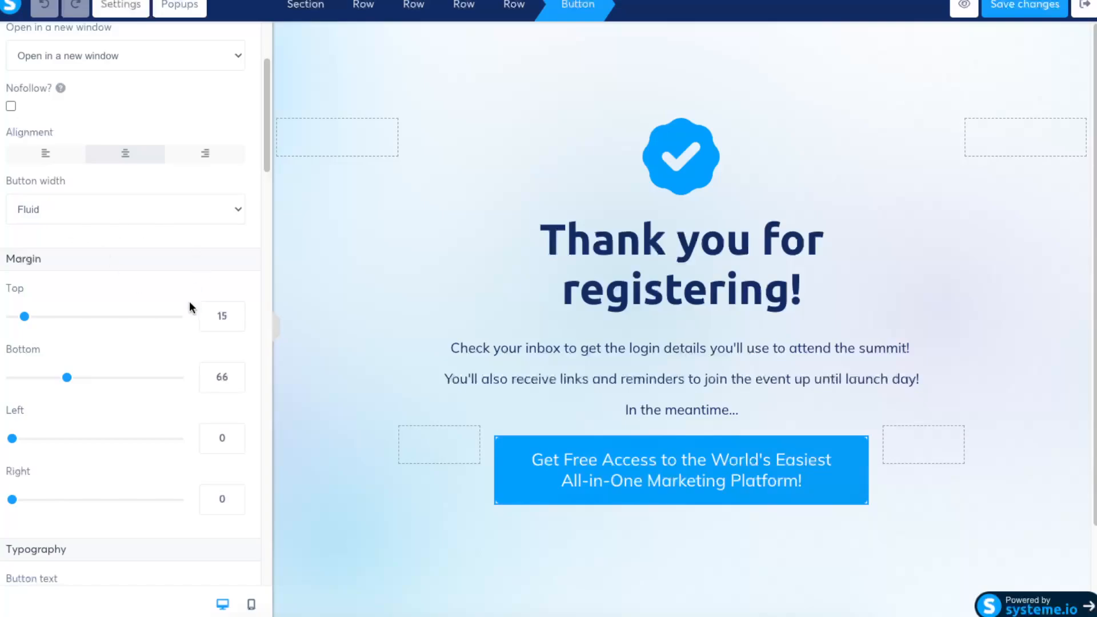
pyautogui.scroll(-5, 122, 246)
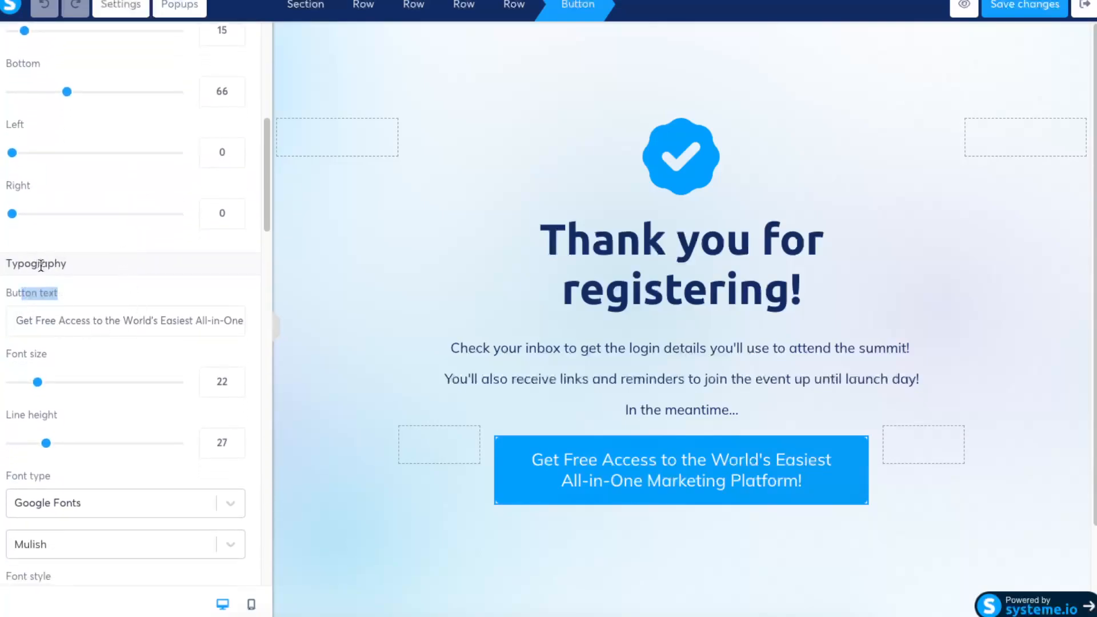
pyautogui.tripleClick(56, 319)
pyautogui.click(94, 324)
pyautogui.moveTo(89, 320); pyautogui.dragTo(276, 324)
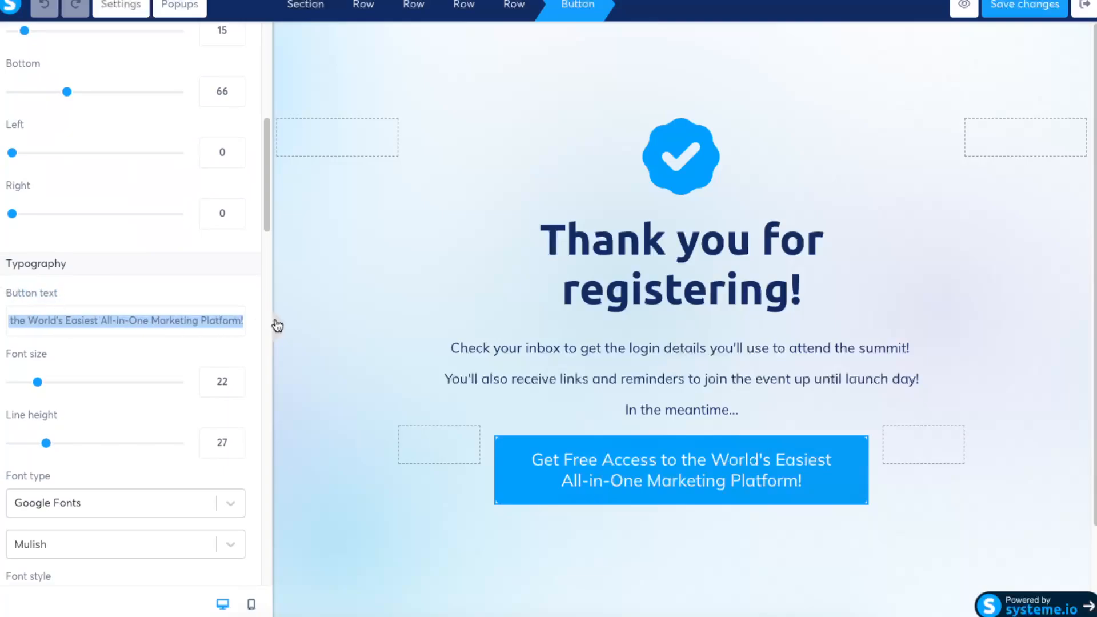
pyautogui.press('BackSpace')
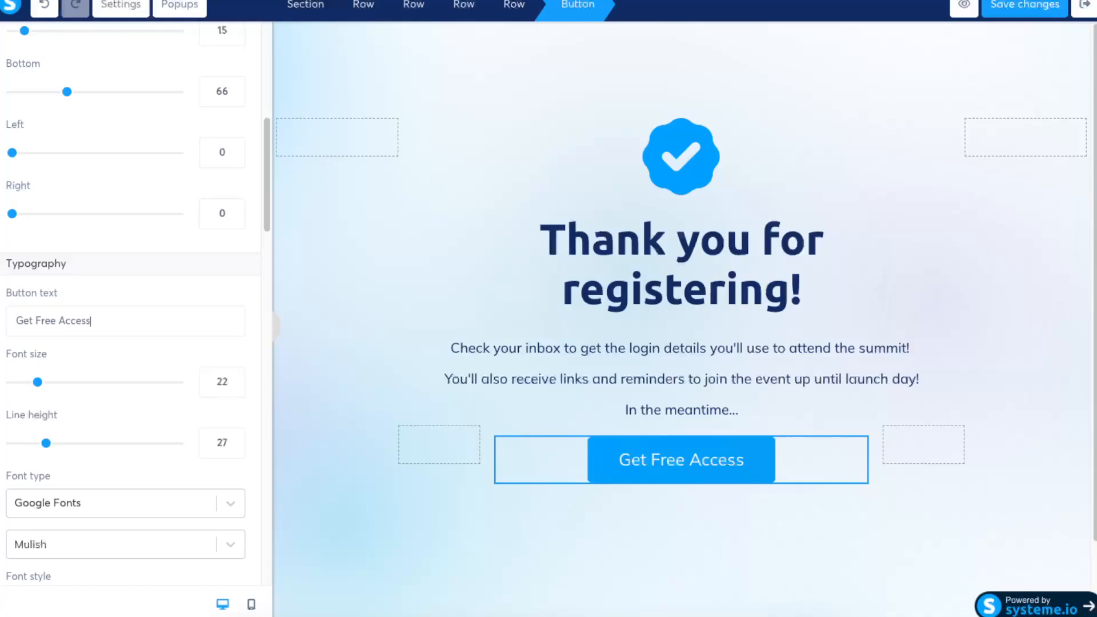
pyautogui.press('BackSpace')
pyautogui.press('BackSpace')
pyautogui.press('BackSpace')
pyautogui.press('BackSpace')
pyautogui.press('BackSpace')
pyautogui.press('BackSpace')
pyautogui.press('BackSpace')
pyautogui.press('BackSpace')
pyautogui.press('BackSpace')
pyautogui.press('BackSpace')
pyautogui.press('BackSpace')
pyautogui.press('BackSpace')
pyautogui.press('BackSpace')
pyautogui.press('BackSpace')
pyautogui.press('BackSpace')
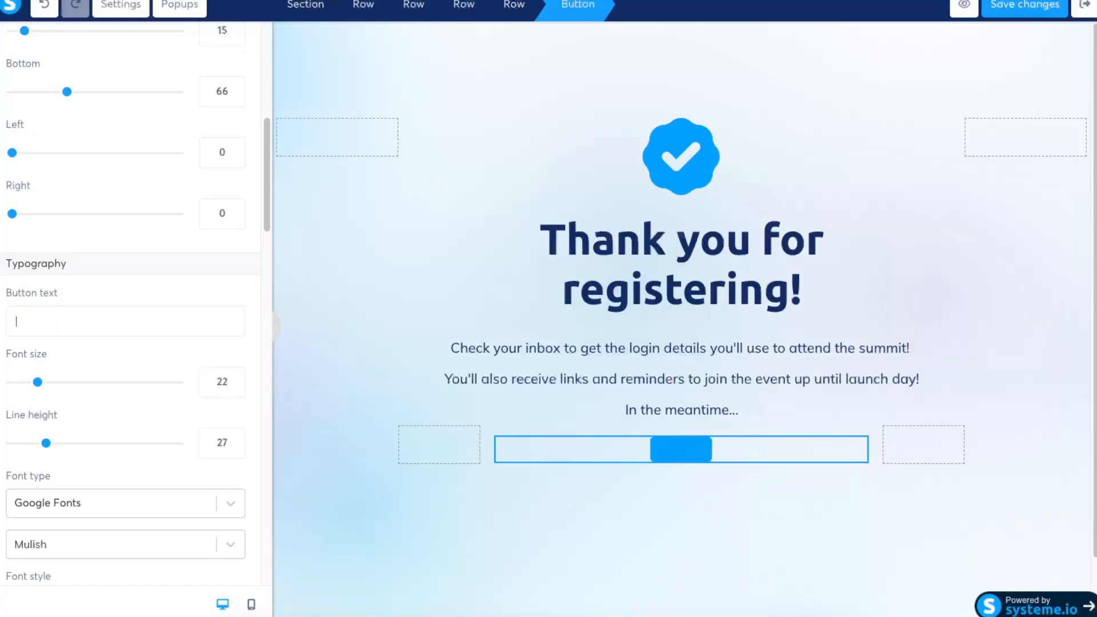
pyautogui.write('You')
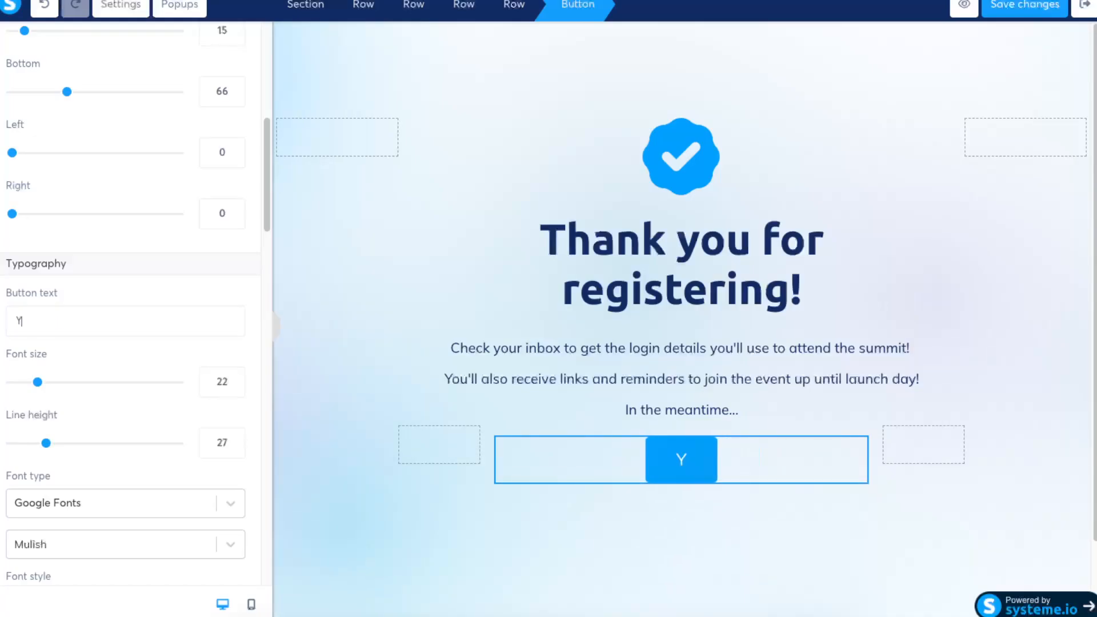
pyautogui.press('BackSpace')
pyautogui.press('BackSpace')
pyautogui.press('BackSpace')
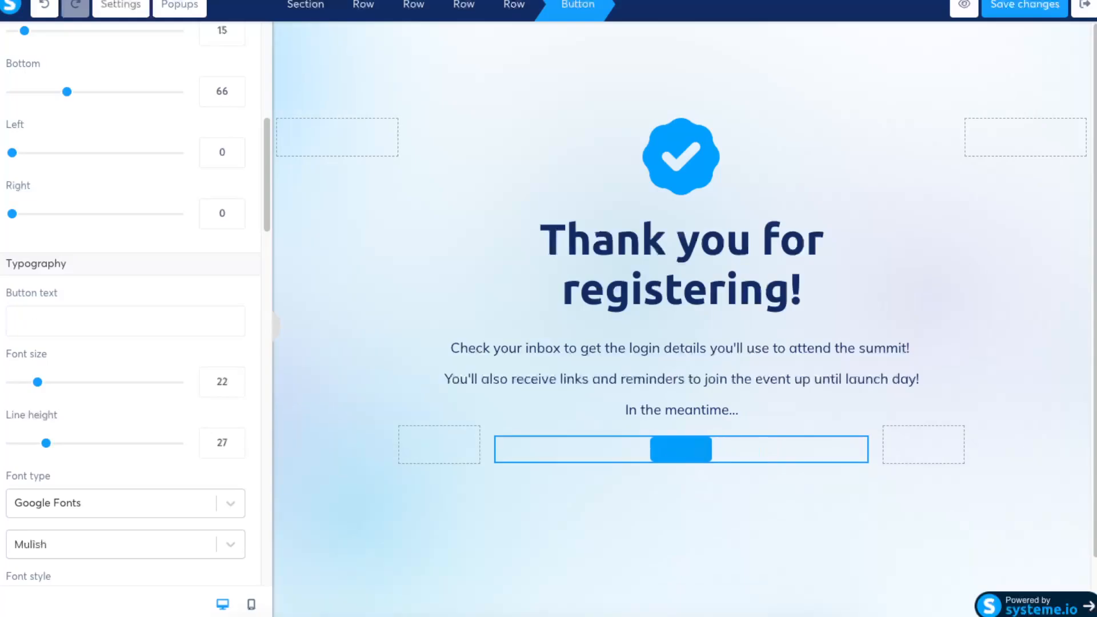
pyautogui.write('G')
pyautogui.press('BackSpace')
pyautogui.write('Check')
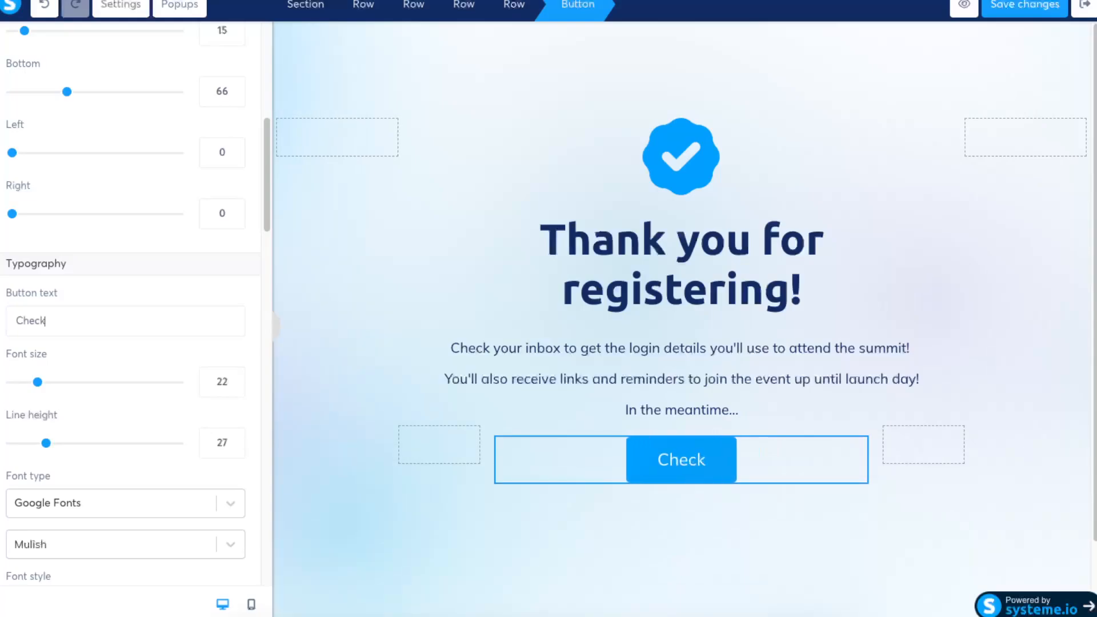
pyautogui.write(' Your Inbox For Your FREE E-book')
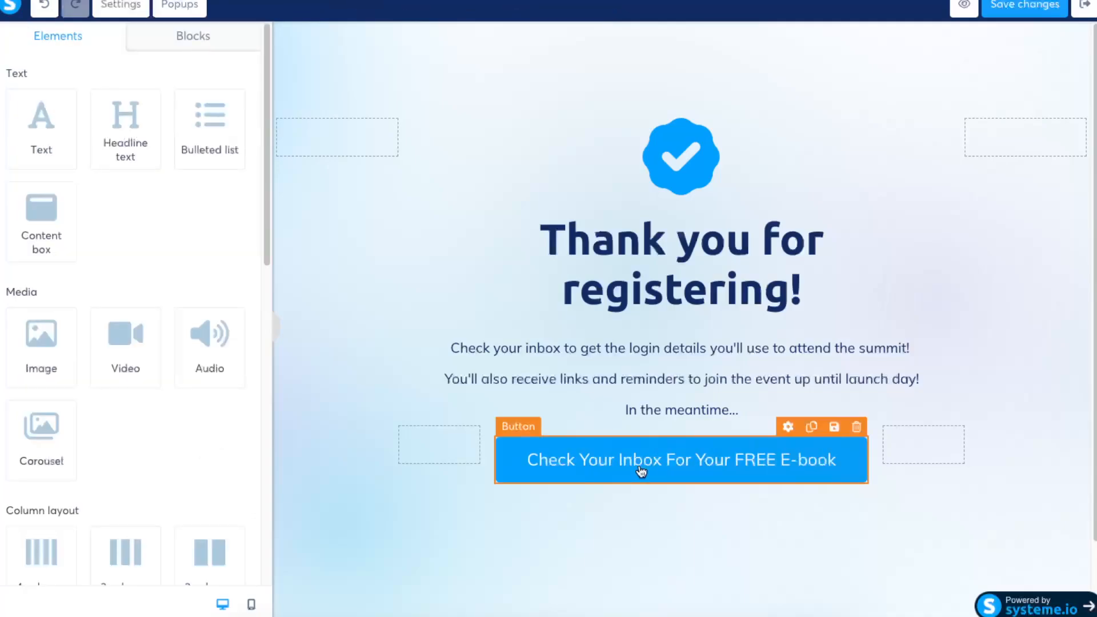
pyautogui.click(635, 479)
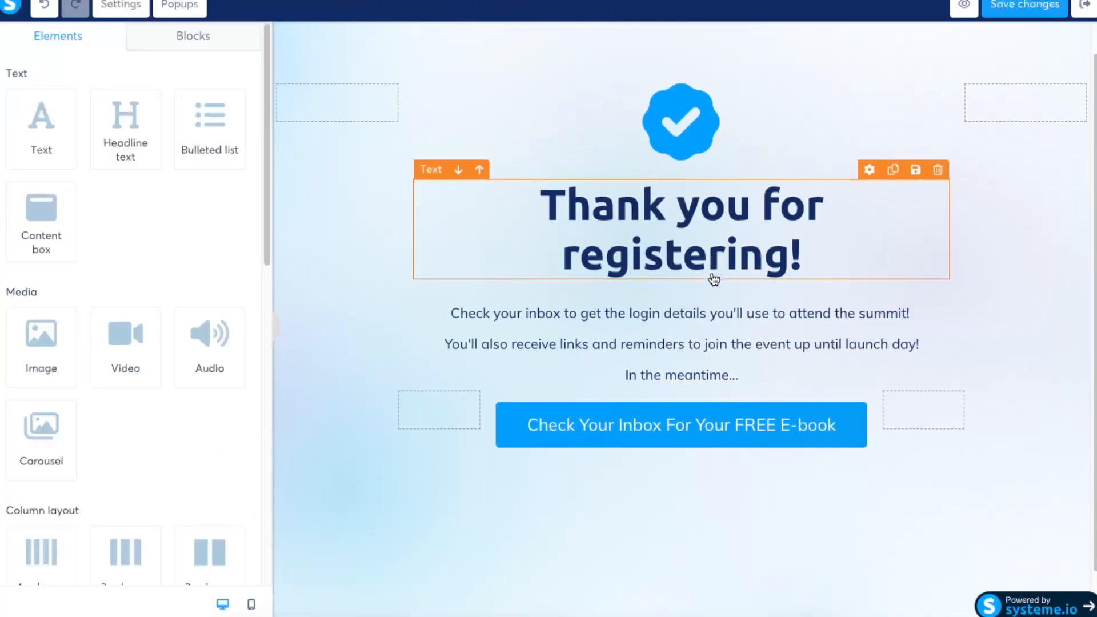
# - Save the thank you page and exit the page editor
pyautogui.click(1027, 5)
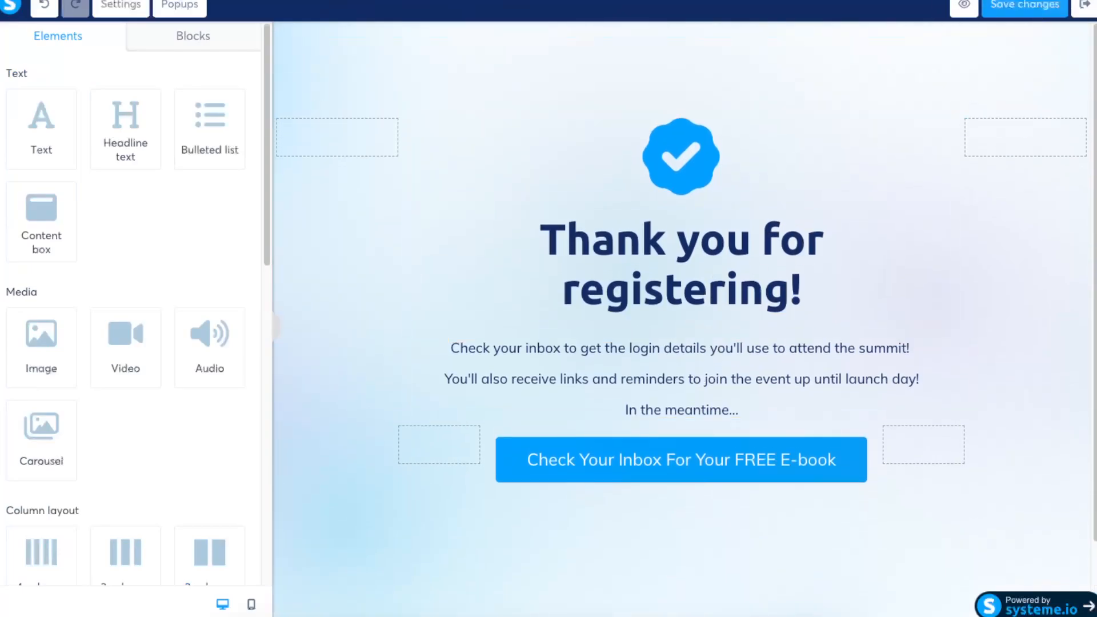
pyautogui.click(772, 74)
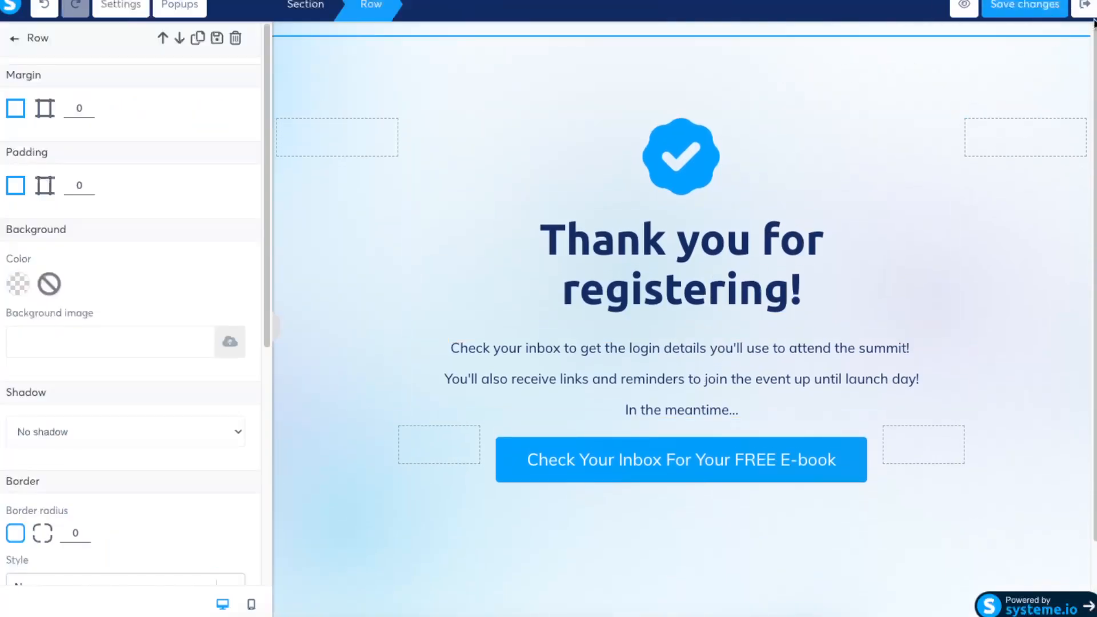
pyautogui.click(1082, 7)
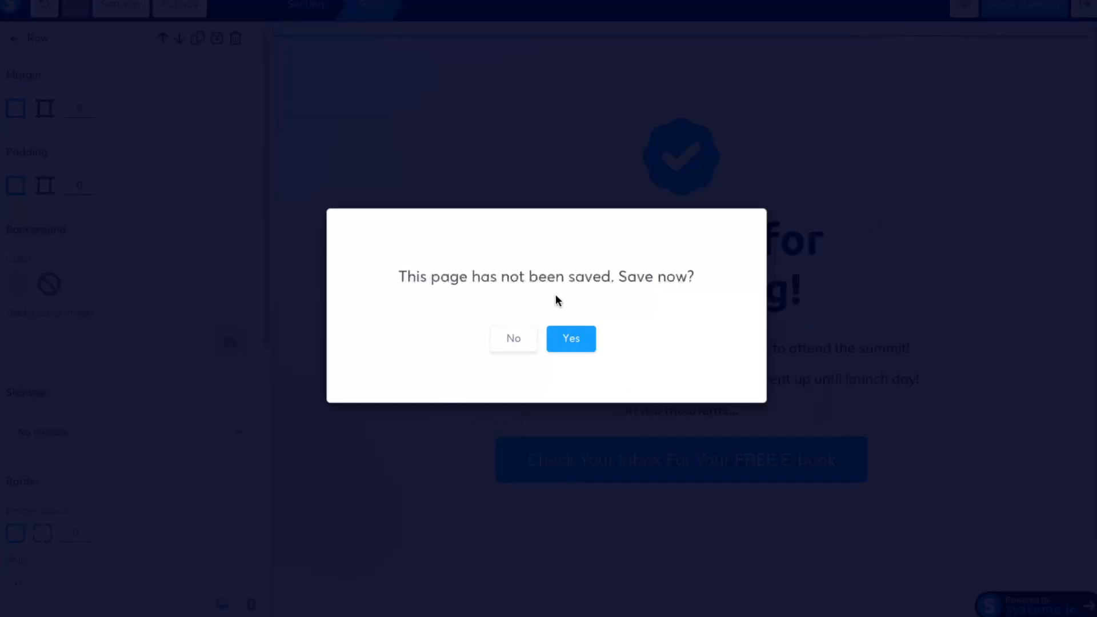
pyautogui.click(565, 342)
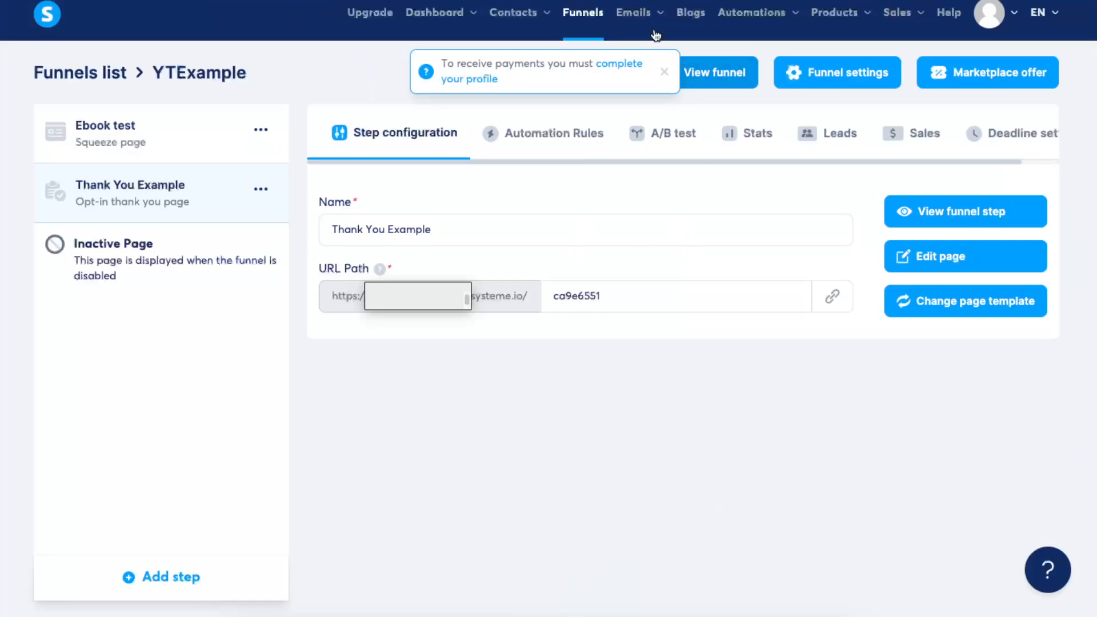
# - Create an email campaign named YoutubeExample with the description "ebook link"
pyautogui.moveTo(657, 19)
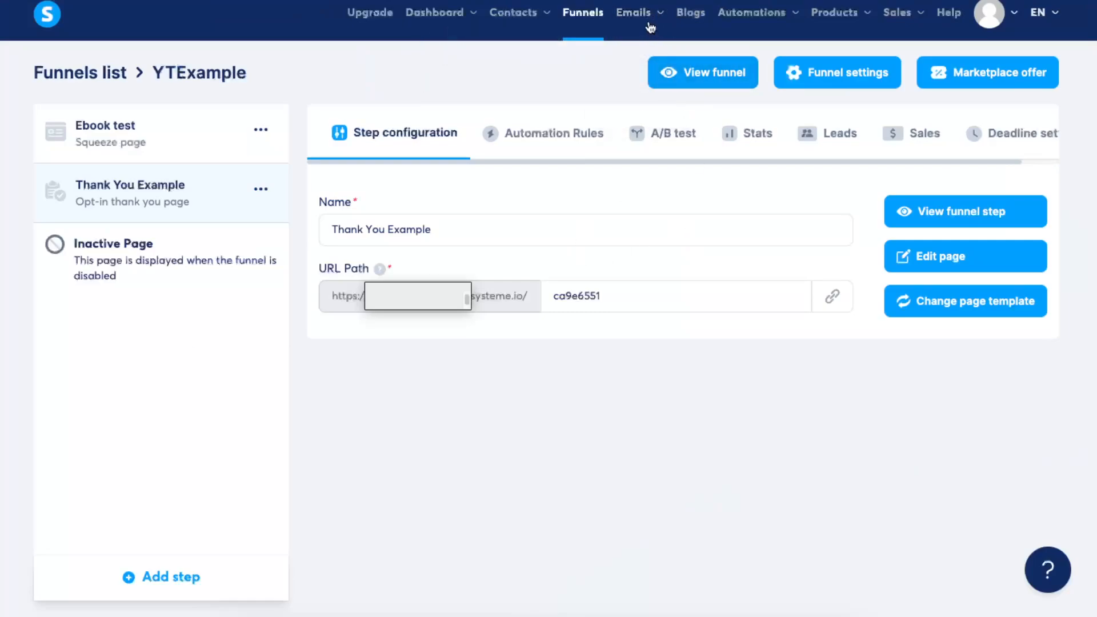
pyautogui.click(640, 84)
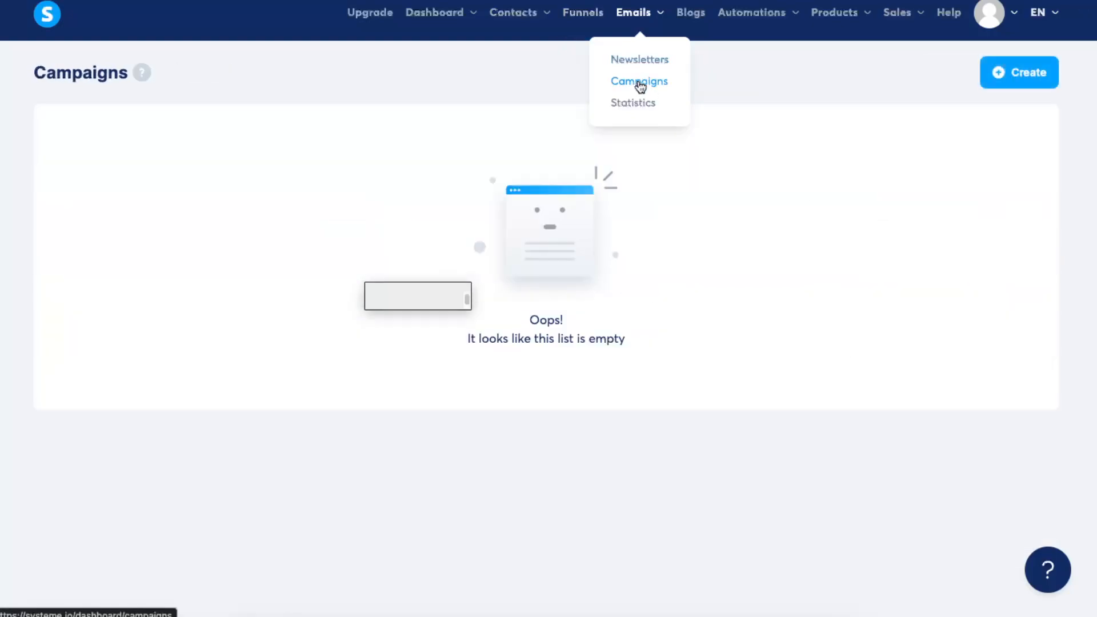
pyautogui.click(1025, 83)
pyautogui.click(433, 244)
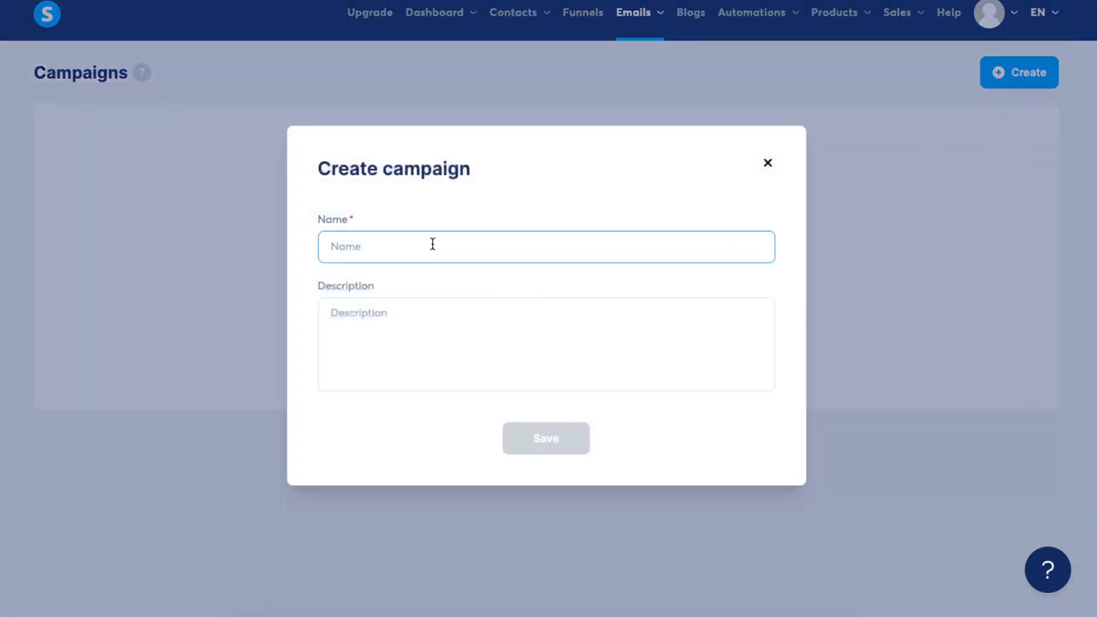
pyautogui.write('Y')
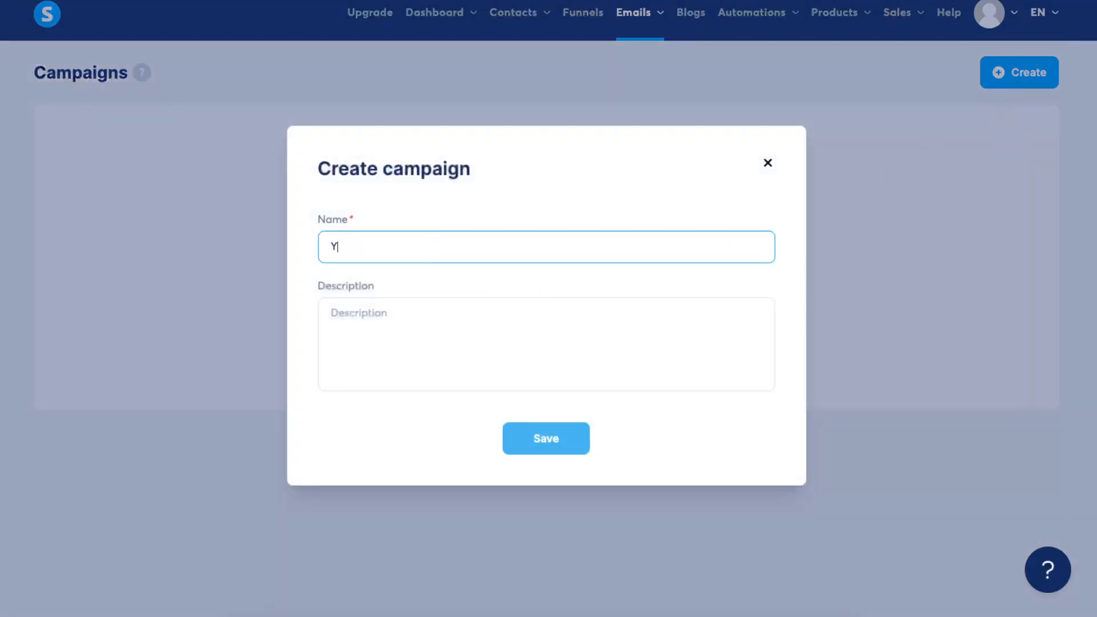
pyautogui.write('outubeExample')
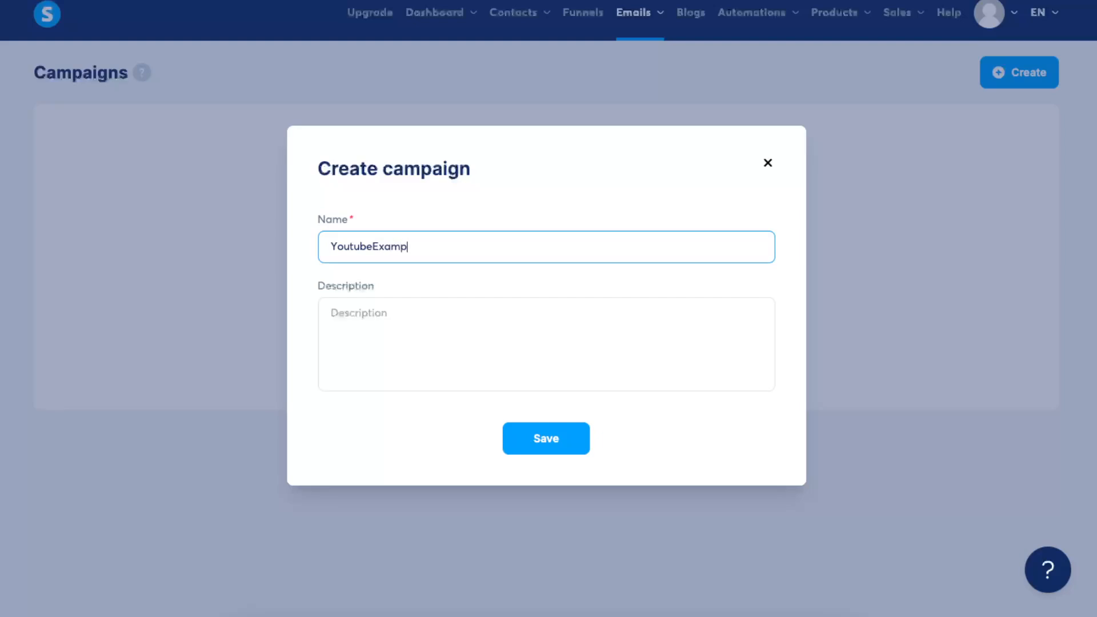
pyautogui.click(473, 317)
pyautogui.click(539, 438)
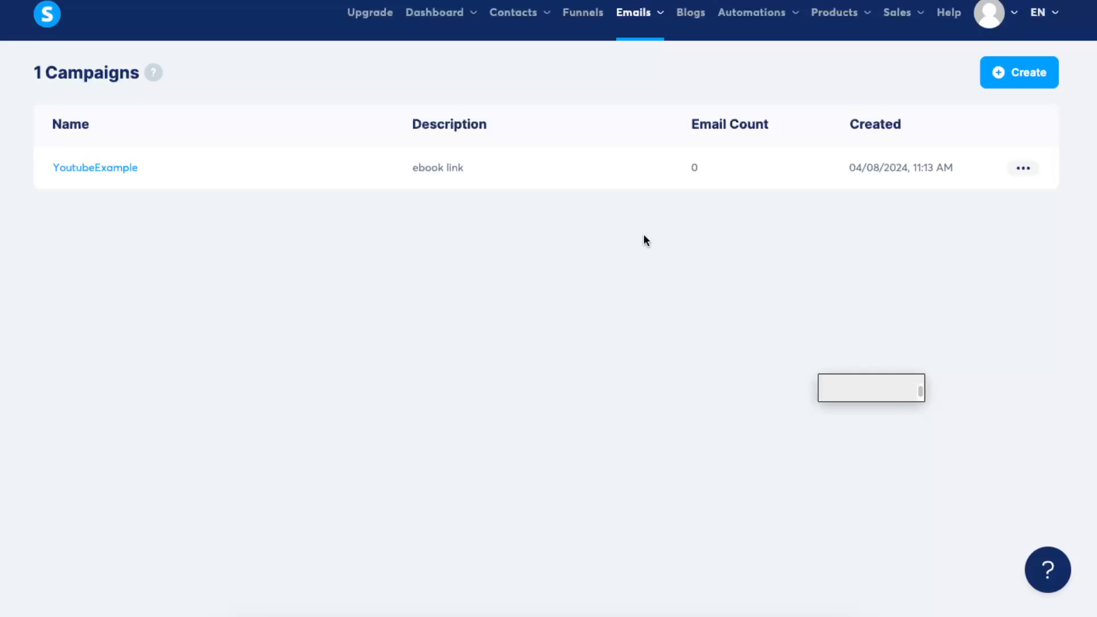
# - Add an email to the YoutubeExample campaign with subject "here is your ebook", sender name Solve Storm and the classic editor
pyautogui.click(97, 168)
pyautogui.click(103, 72)
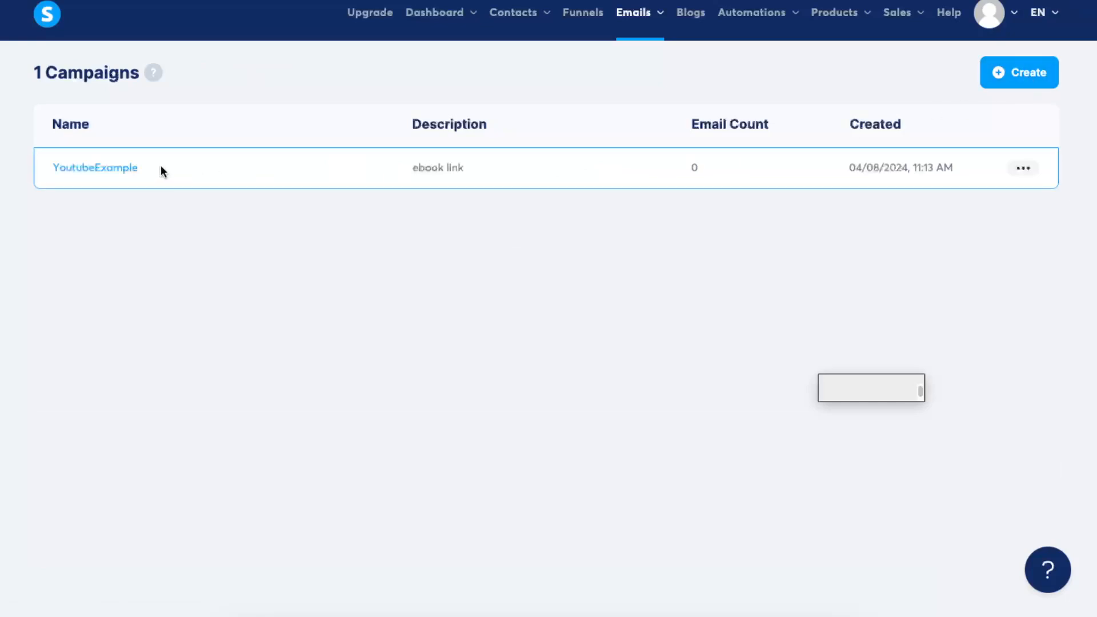
pyautogui.click(121, 169)
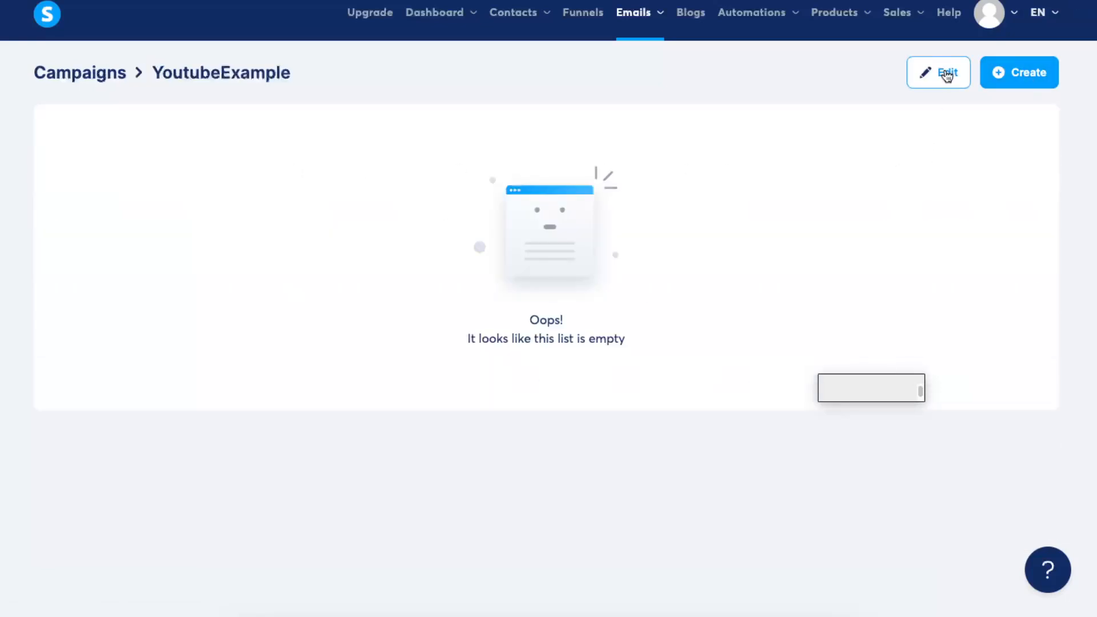
pyautogui.click(1029, 77)
pyautogui.click(378, 215)
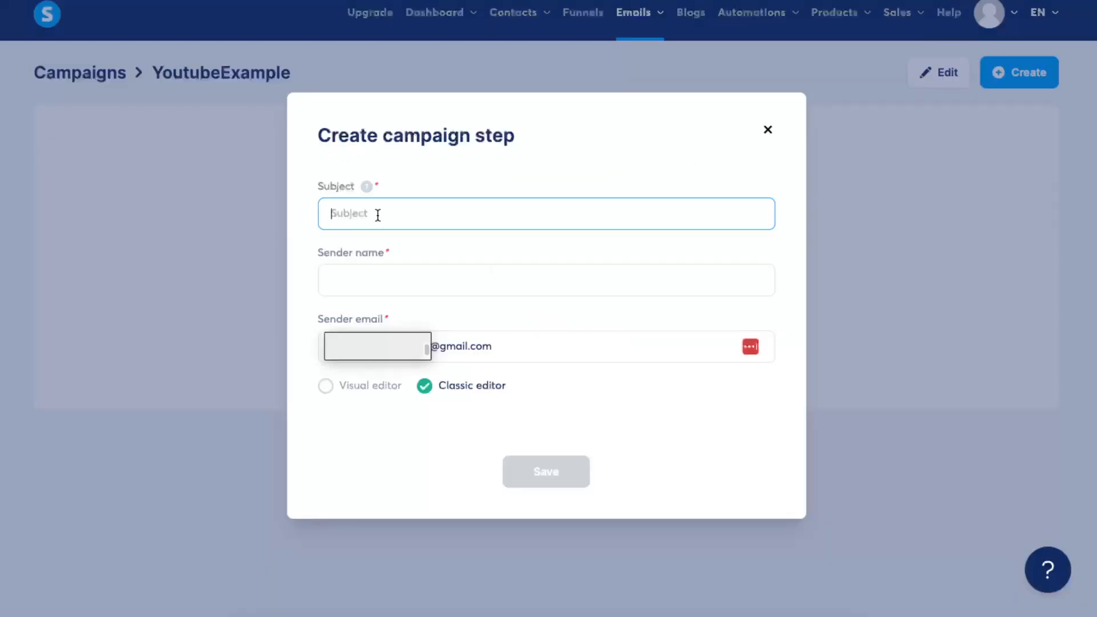
pyautogui.write('here is your ebook')
pyautogui.click(419, 280)
pyautogui.write('S')
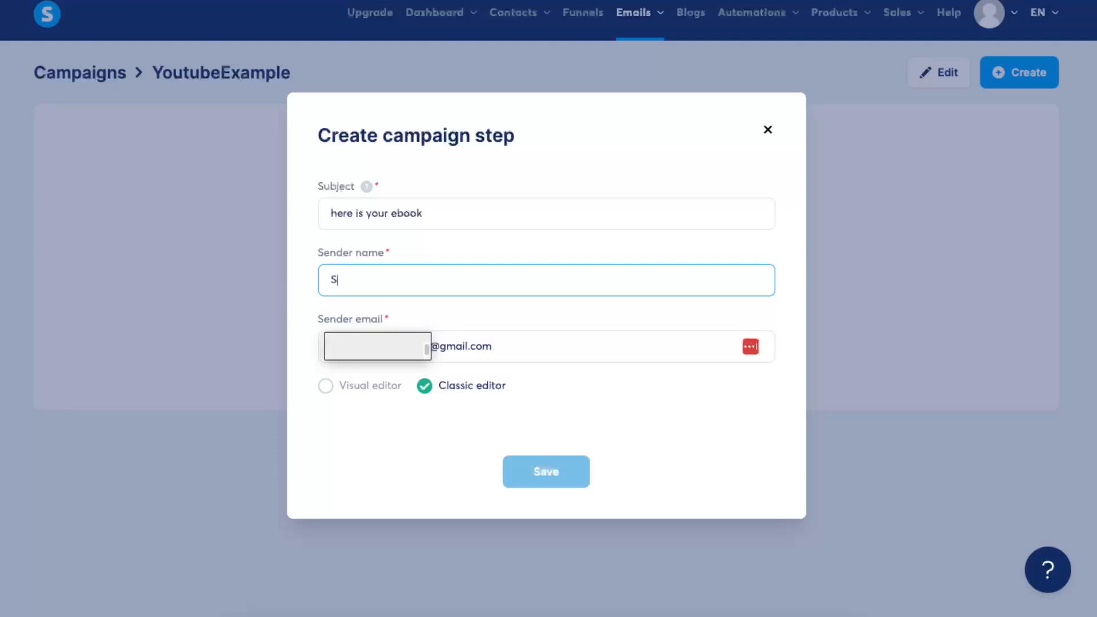
pyautogui.write('olve Storm')
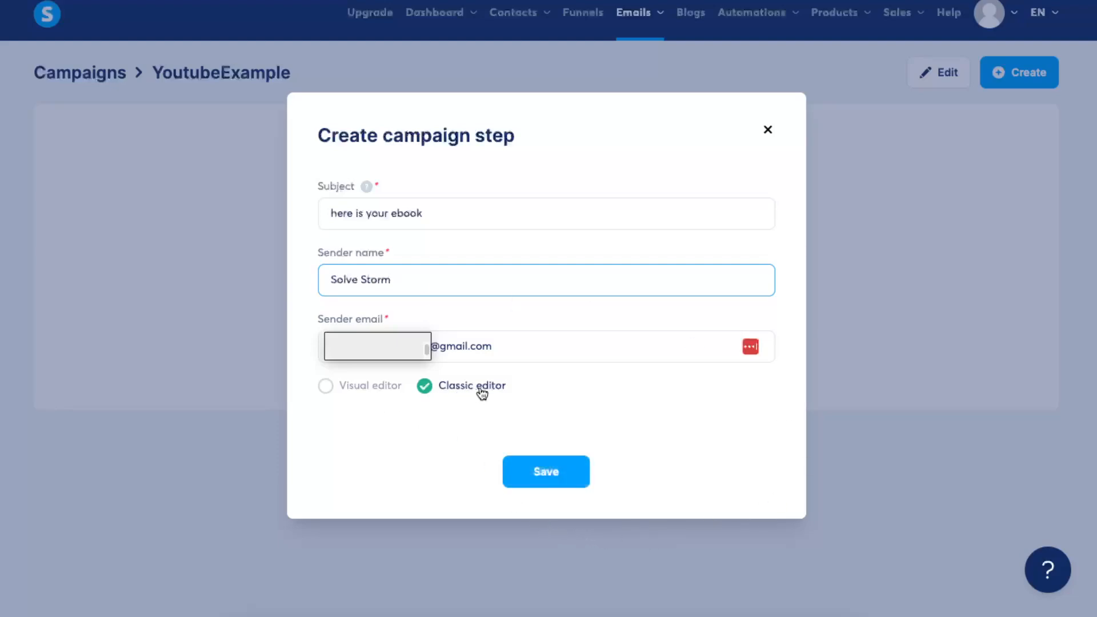
pyautogui.click(530, 471)
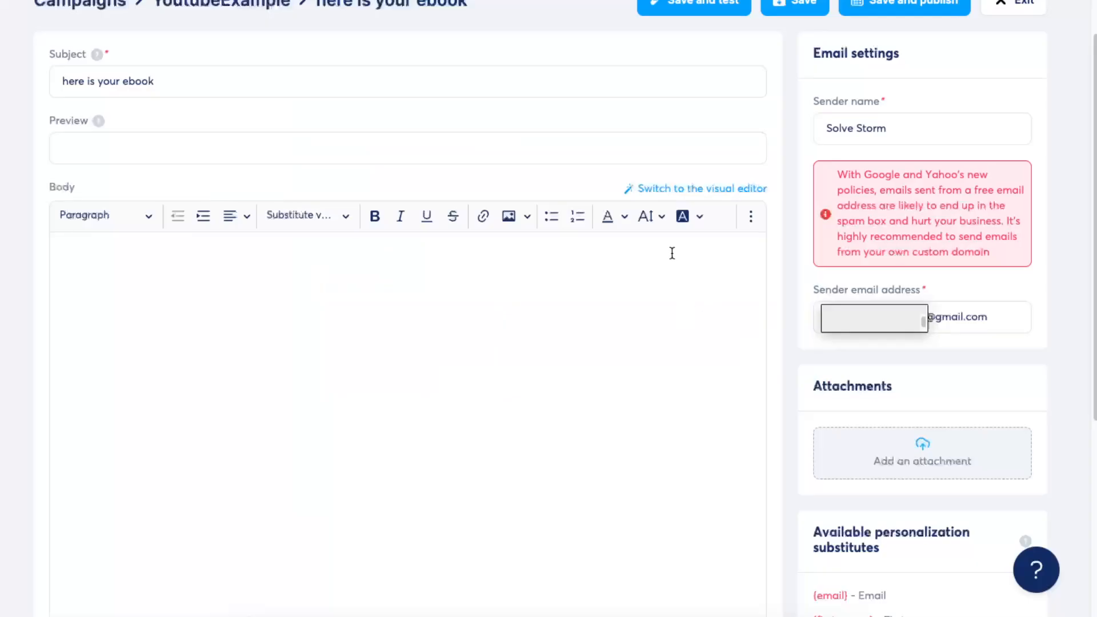
# - Capitalise the email subject so it reads "Here is your ebook"
pyautogui.click(70, 78)
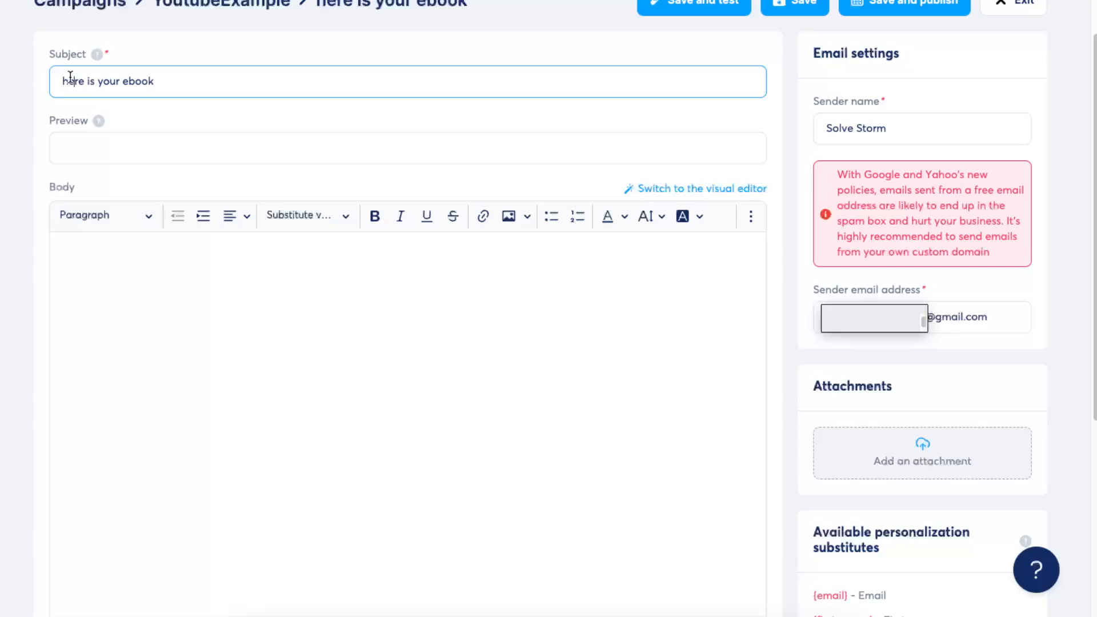
pyautogui.press('BackSpace')
pyautogui.write('H')
# - Start the email body with the greeting "Hey," on its own line
pyautogui.click(93, 155)
pyautogui.click(119, 290)
pyautogui.write('Here')
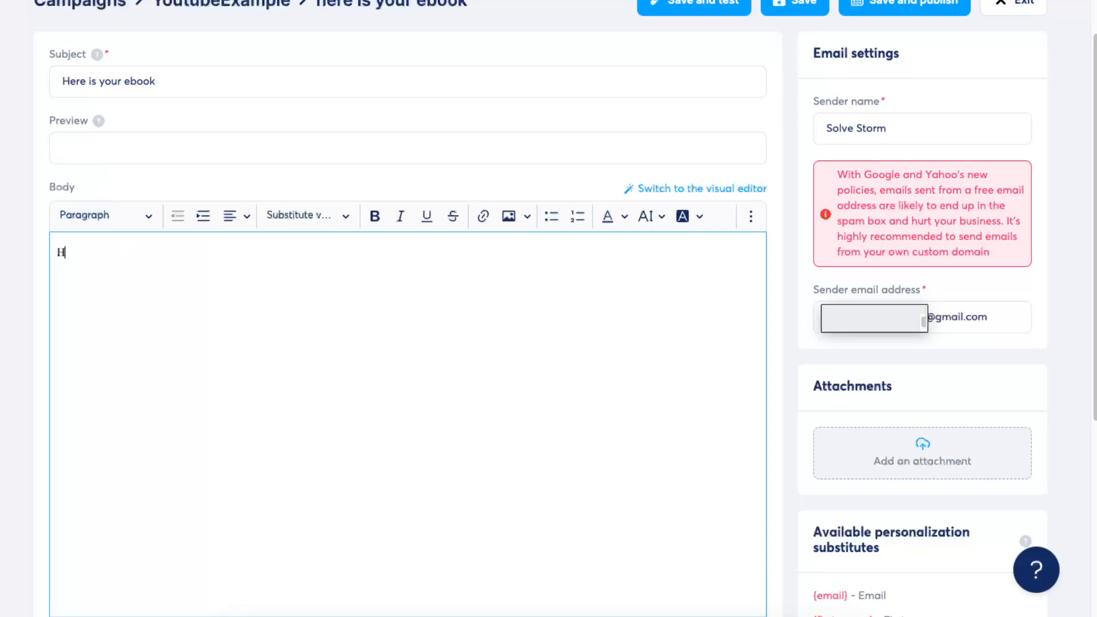
pyautogui.press('BackSpace')
pyautogui.press('BackSpace')
pyautogui.write('y, ')
pyautogui.write('Here is to')
# - Add the line "Here is your link to your ebook." below the greeting and sign off the email as Solve Storm
pyautogui.press('BackSpace')
pyautogui.press('BackSpace')
pyautogui.write('your eboo')
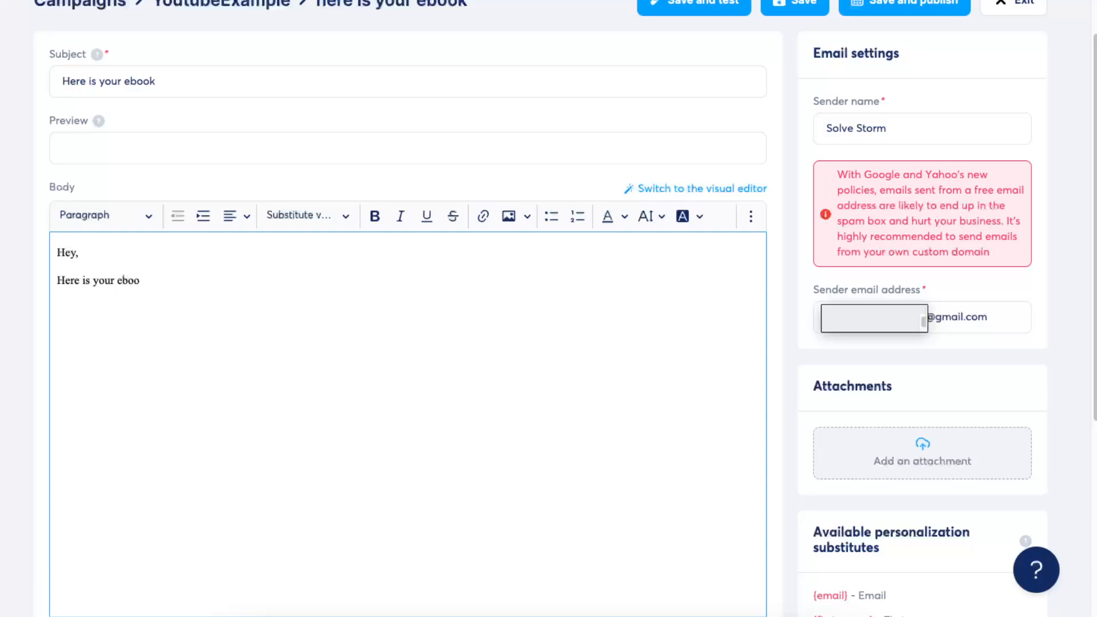
pyautogui.press('BackSpace')
pyautogui.press('BackSpace')
pyautogui.press('BackSpace')
pyautogui.write('link to your ebook.')
pyautogui.press('Return')
pyautogui.write('Solve Storm')
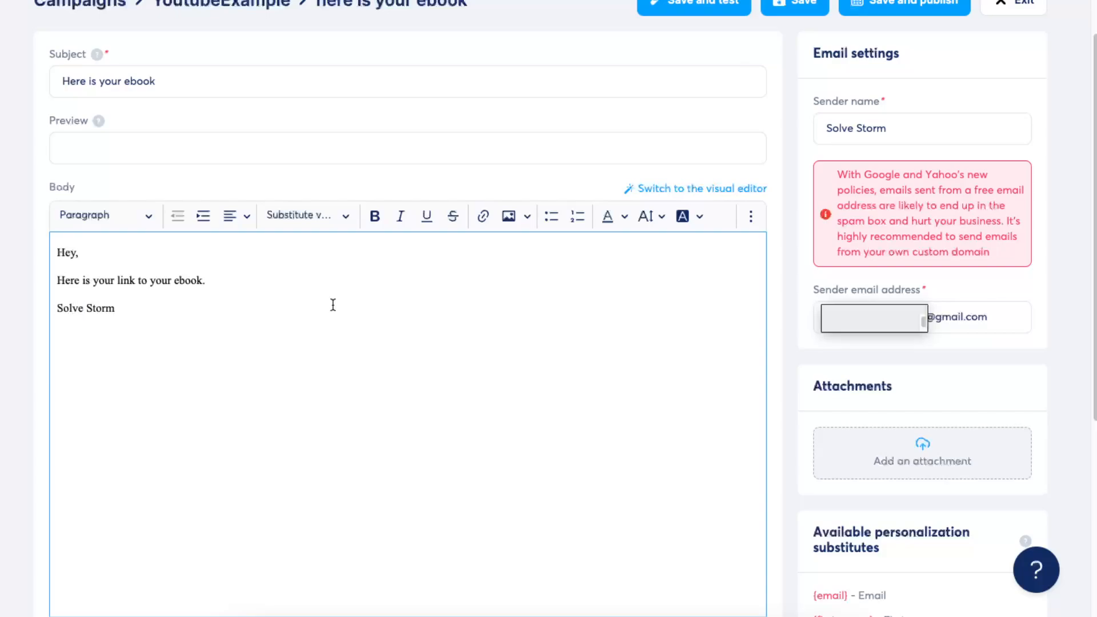
pyautogui.moveTo(57, 280); pyautogui.dragTo(209, 275)
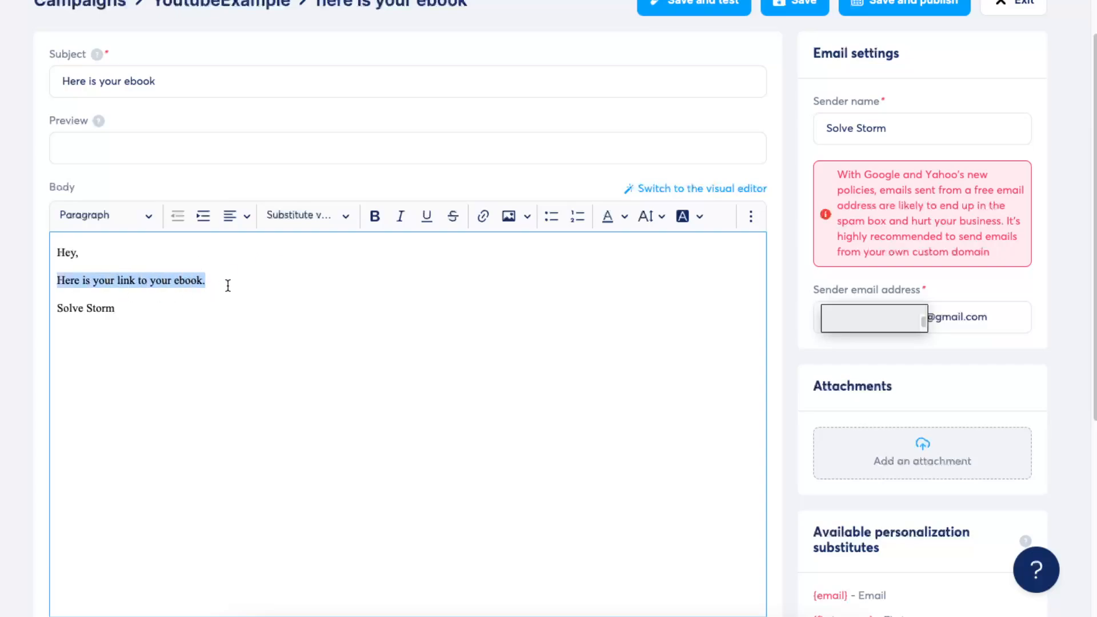
pyautogui.click(98, 280)
pyautogui.moveTo(114, 280); pyautogui.dragTo(139, 280)
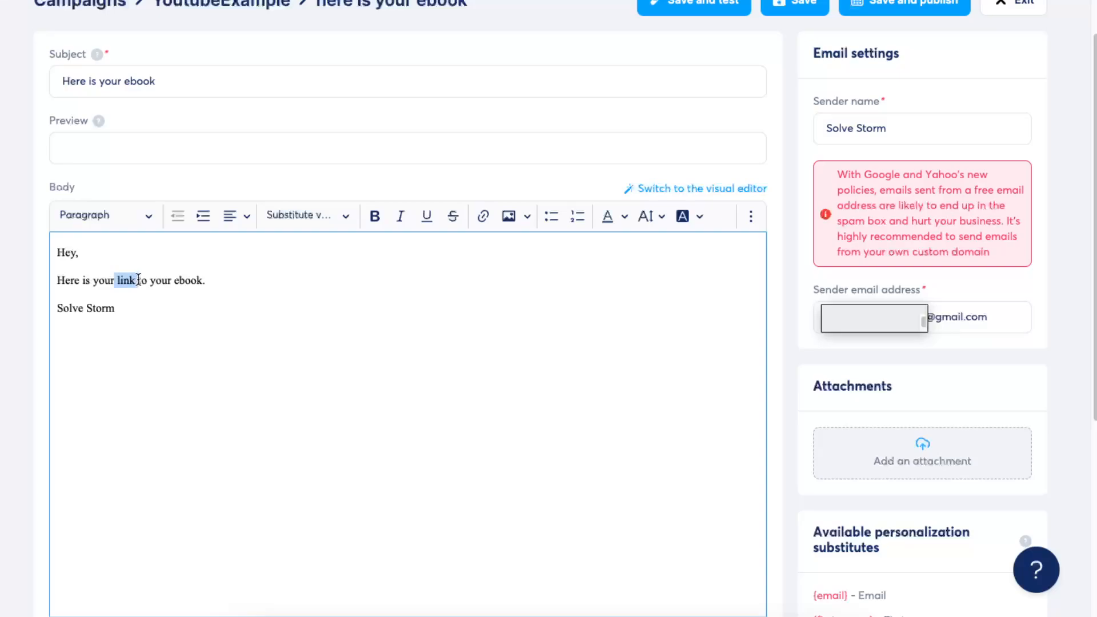
pyautogui.moveTo(56, 280); pyautogui.dragTo(208, 280)
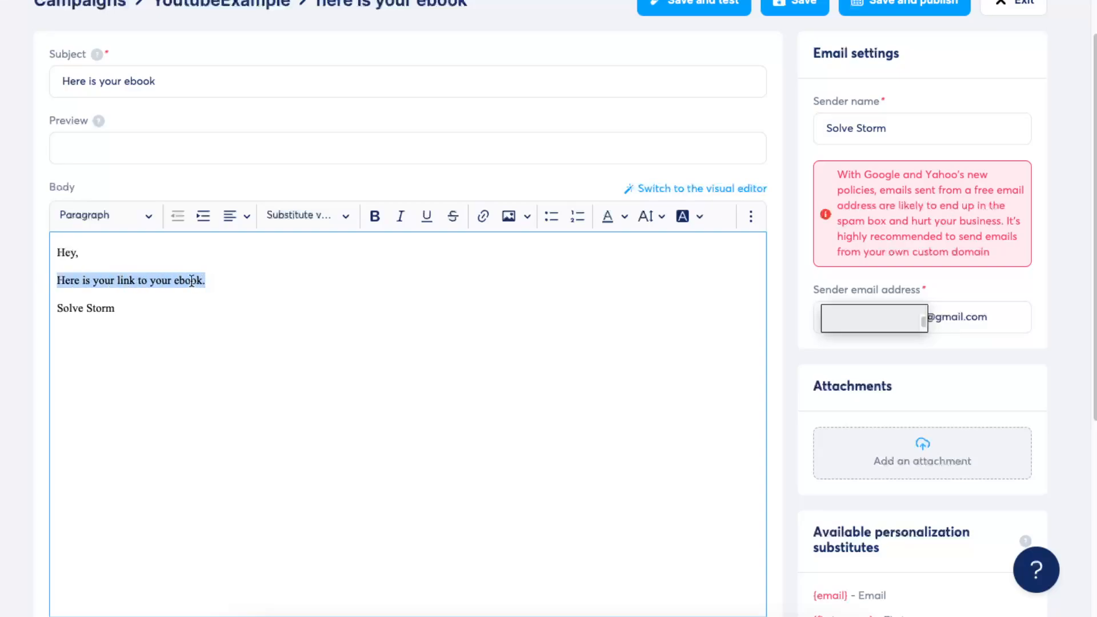
pyautogui.click(483, 216)
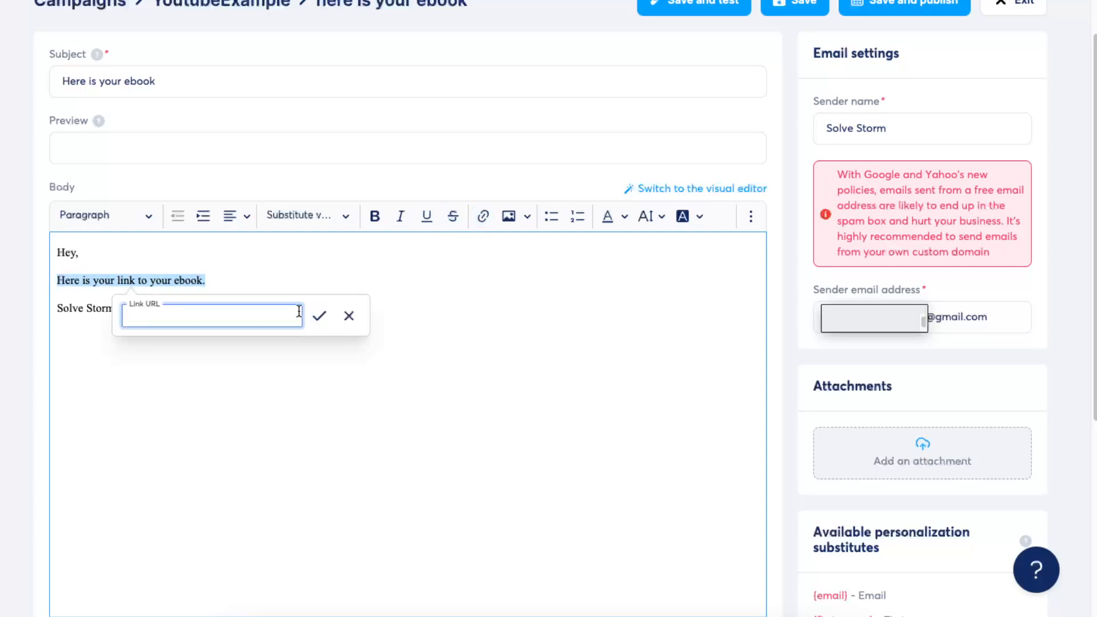
pyautogui.write('www.google.com')
pyautogui.click(318, 315)
pyautogui.click(410, 311)
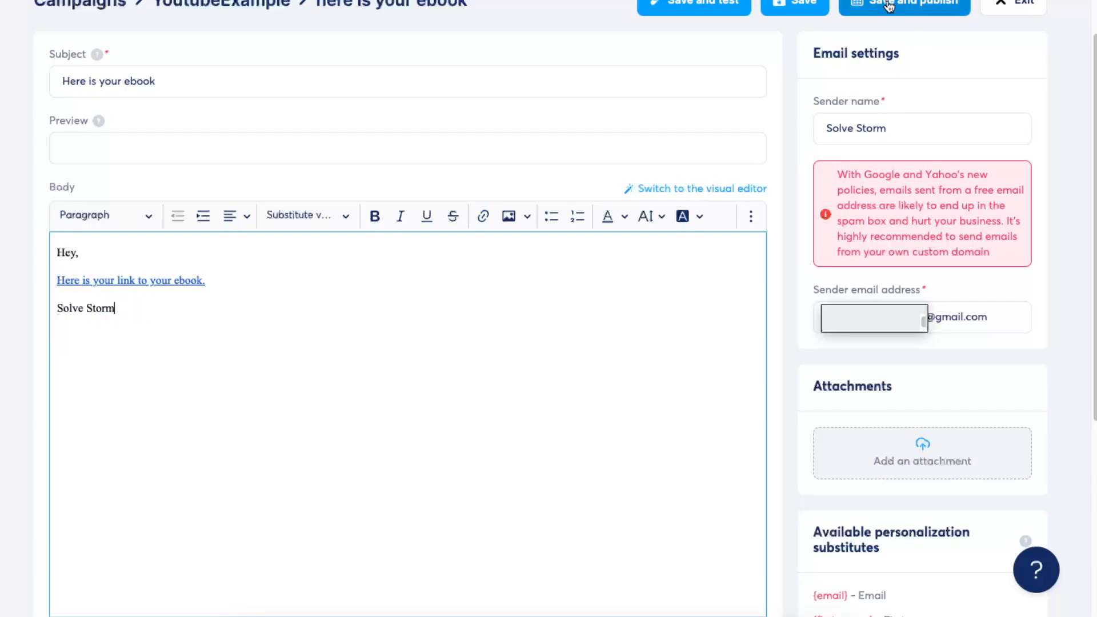
# - Save and publish the campaign email, and exit its editor
pyautogui.click(920, 3)
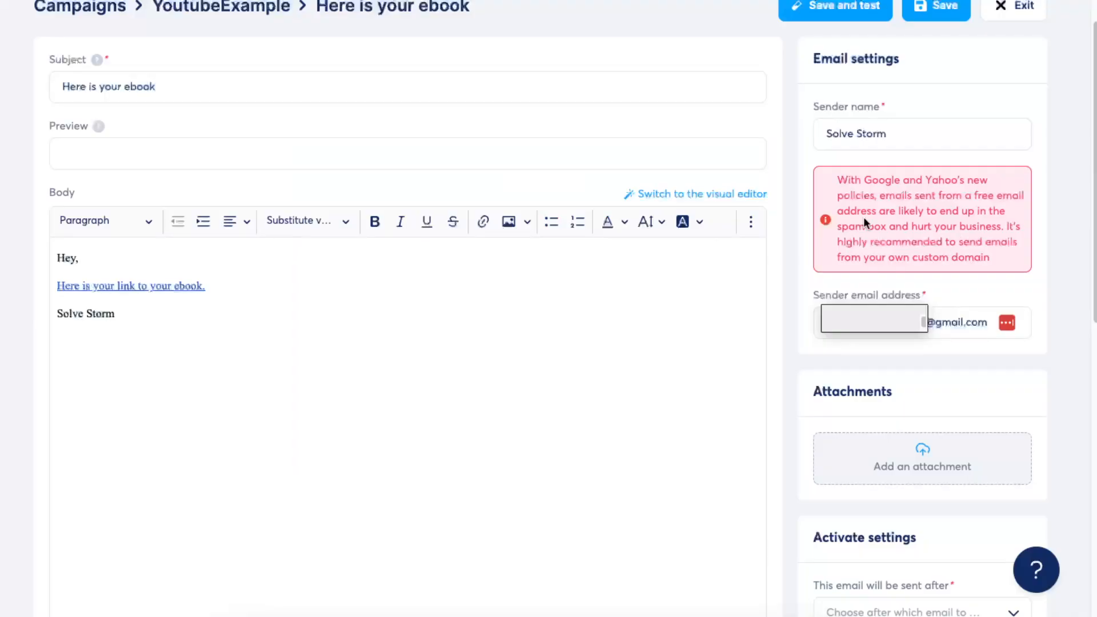
pyautogui.click(1013, 7)
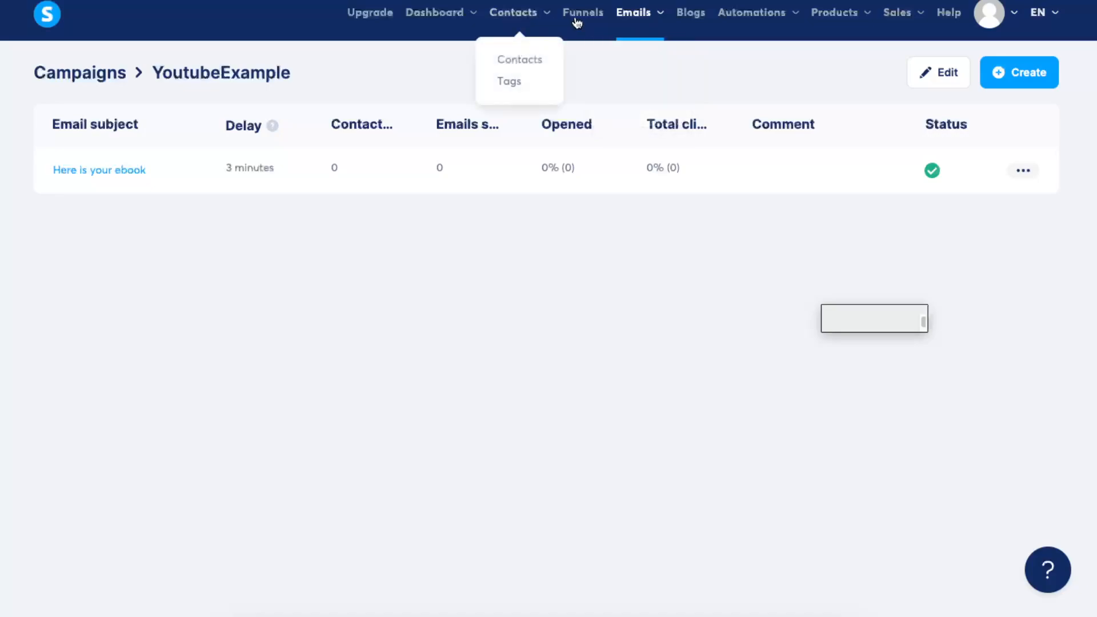
# - In the YTExample funnel, add an automation rule to the Thank You Example step with the "Funnel step form subscribed" trigger
pyautogui.click(576, 18)
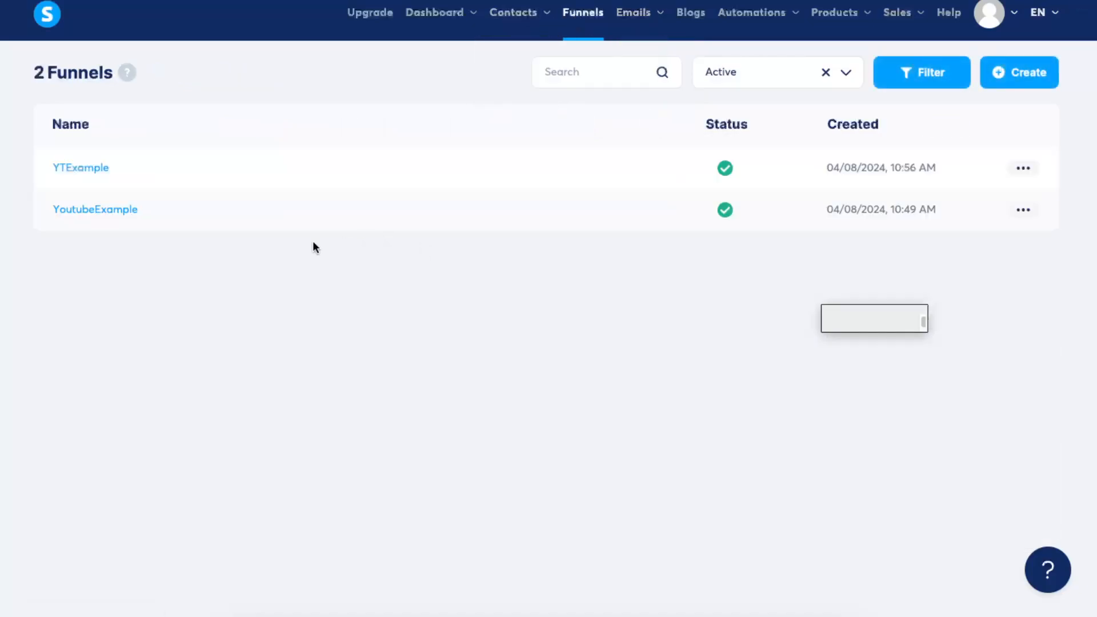
pyautogui.click(83, 173)
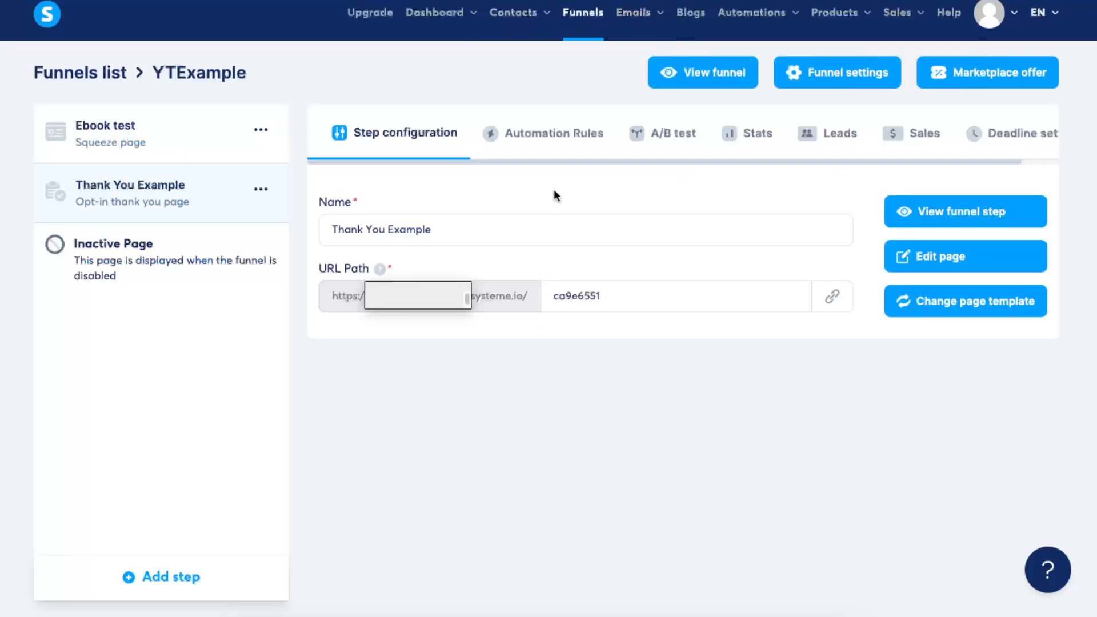
pyautogui.click(557, 137)
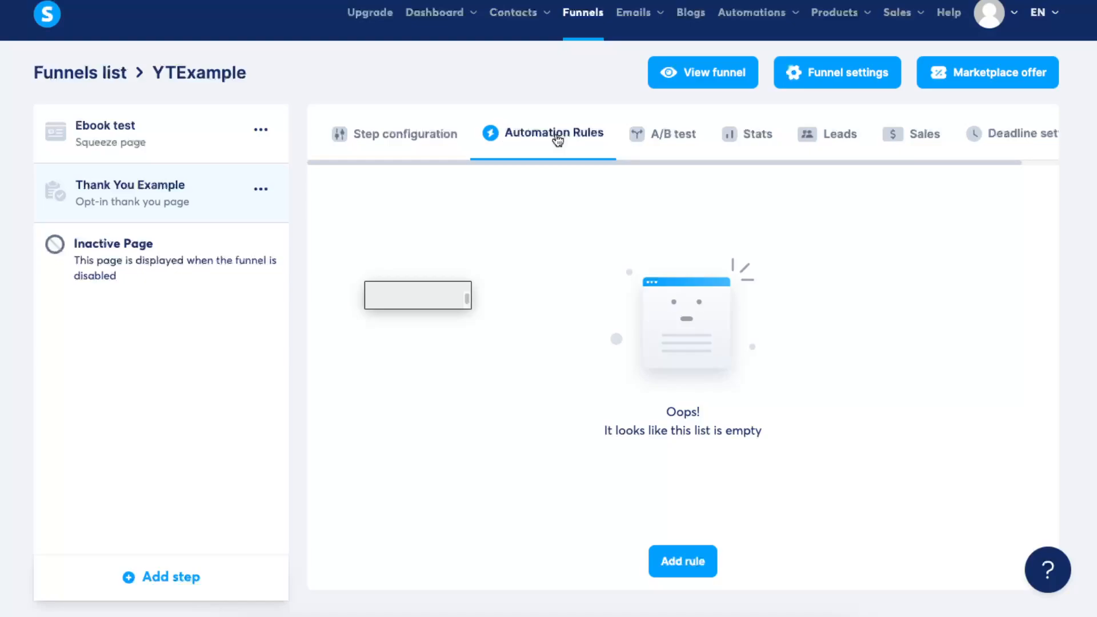
pyautogui.click(693, 561)
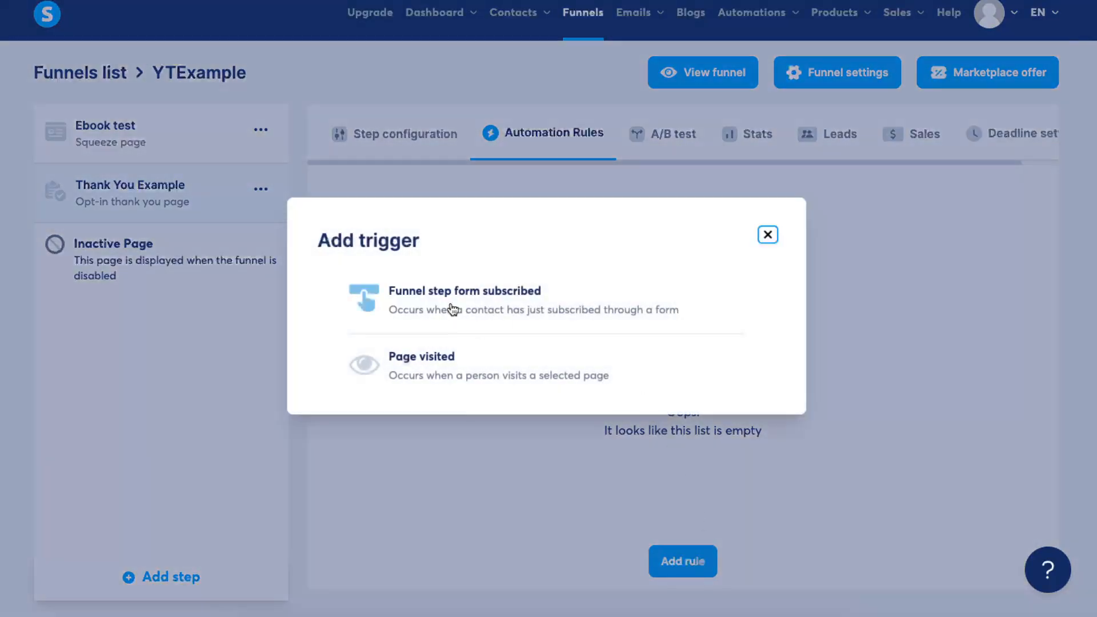
pyautogui.click(458, 298)
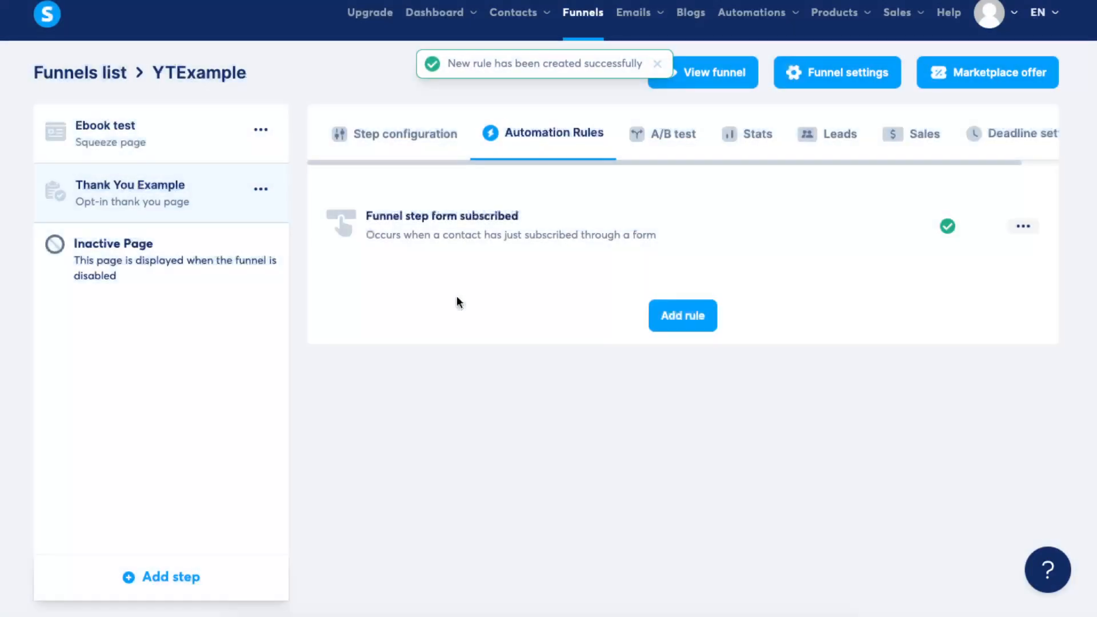
# - Add a "Subscribe to campaign" action for the YoutubeExample campaign to the form subscription rule and save the rule
pyautogui.click(1023, 226)
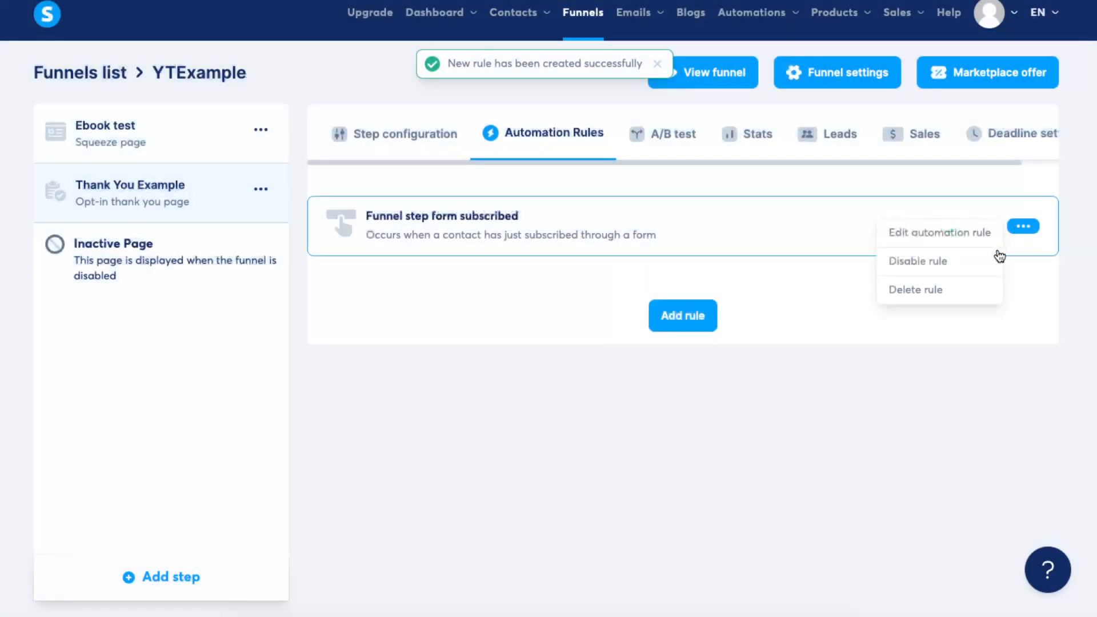
pyautogui.click(964, 234)
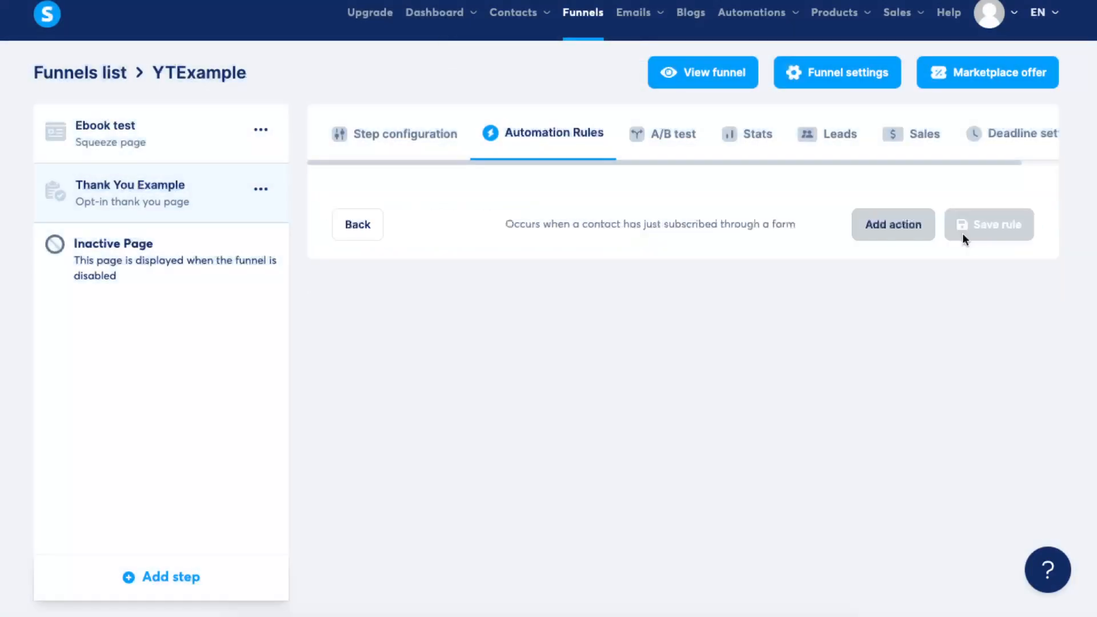
pyautogui.click(891, 228)
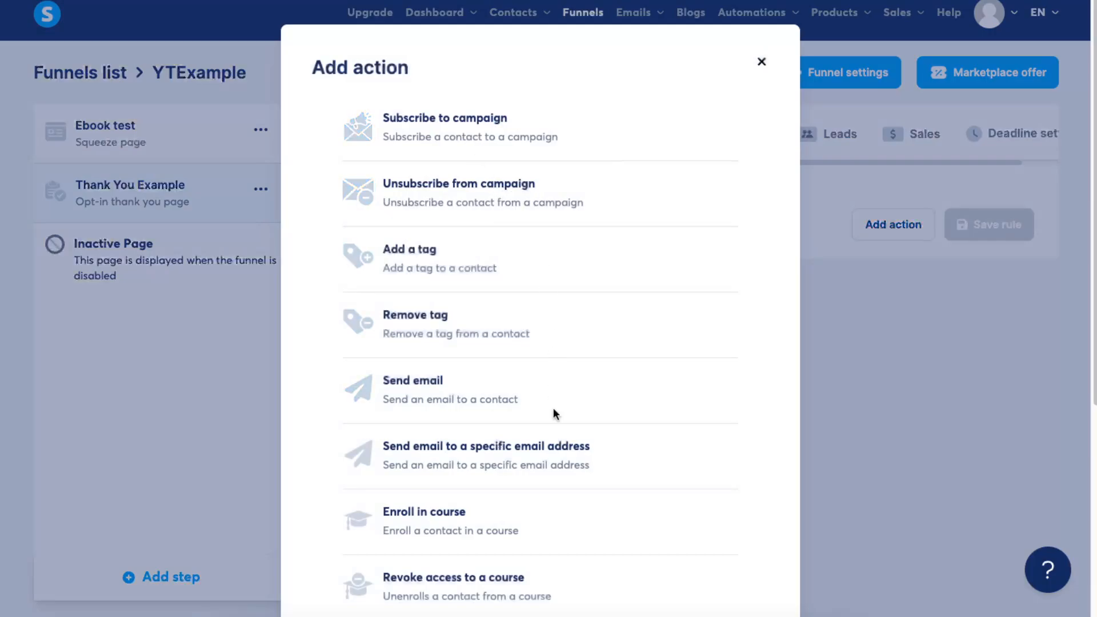
pyautogui.click(450, 118)
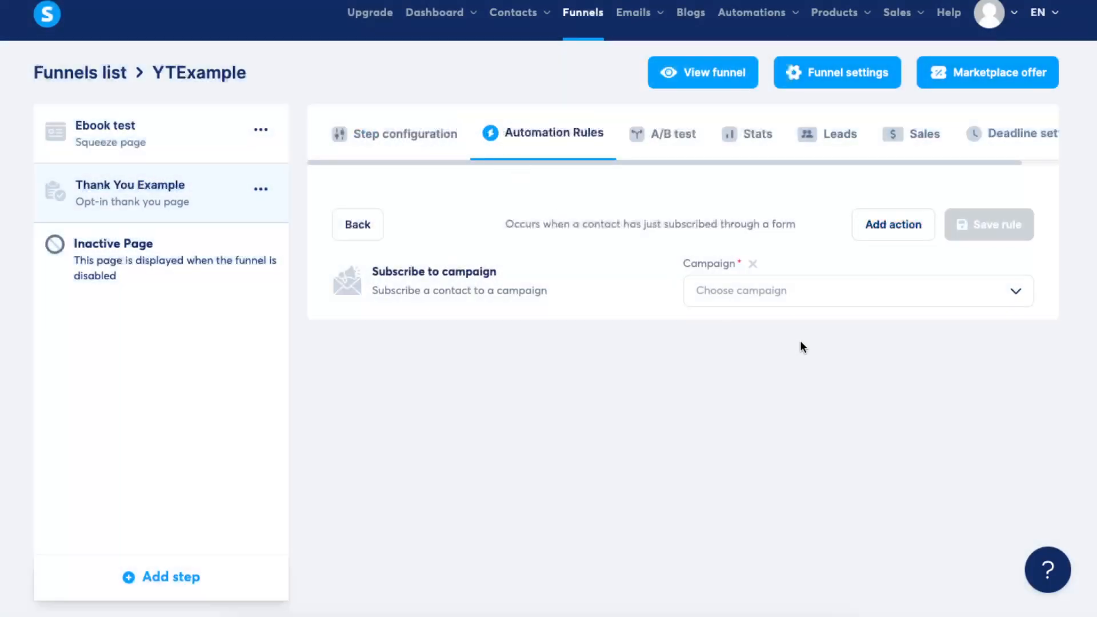
pyautogui.click(824, 298)
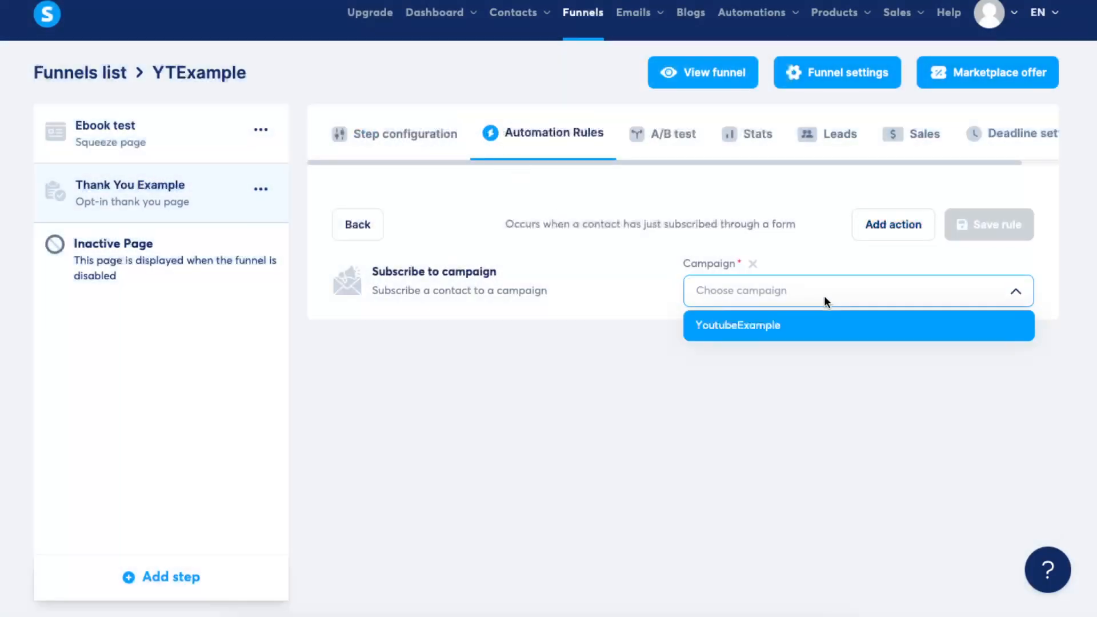
pyautogui.click(731, 329)
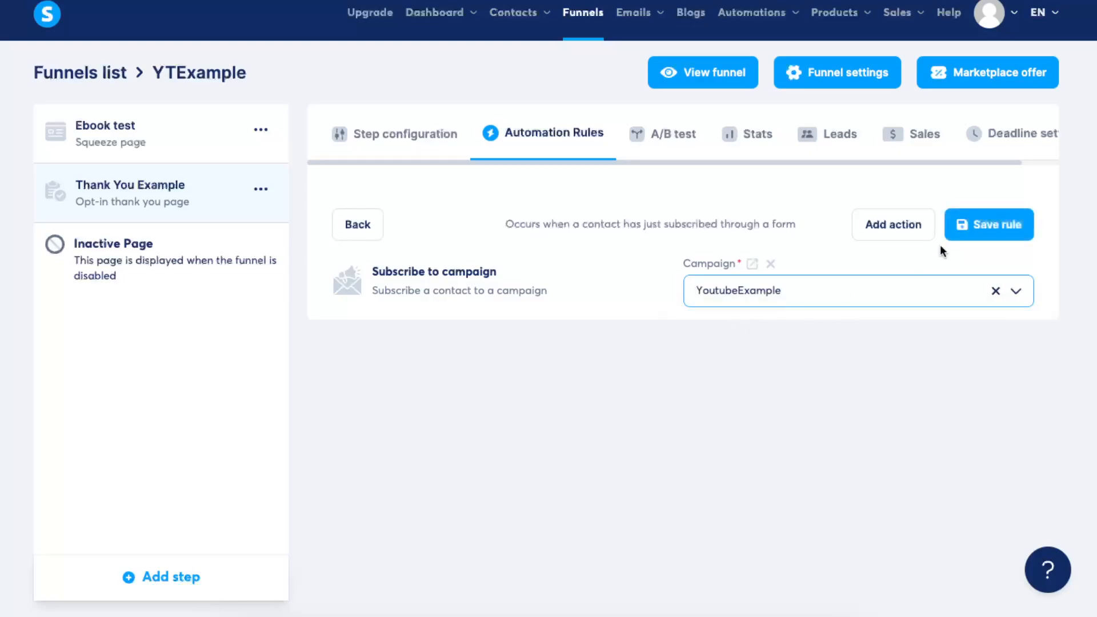
pyautogui.click(995, 226)
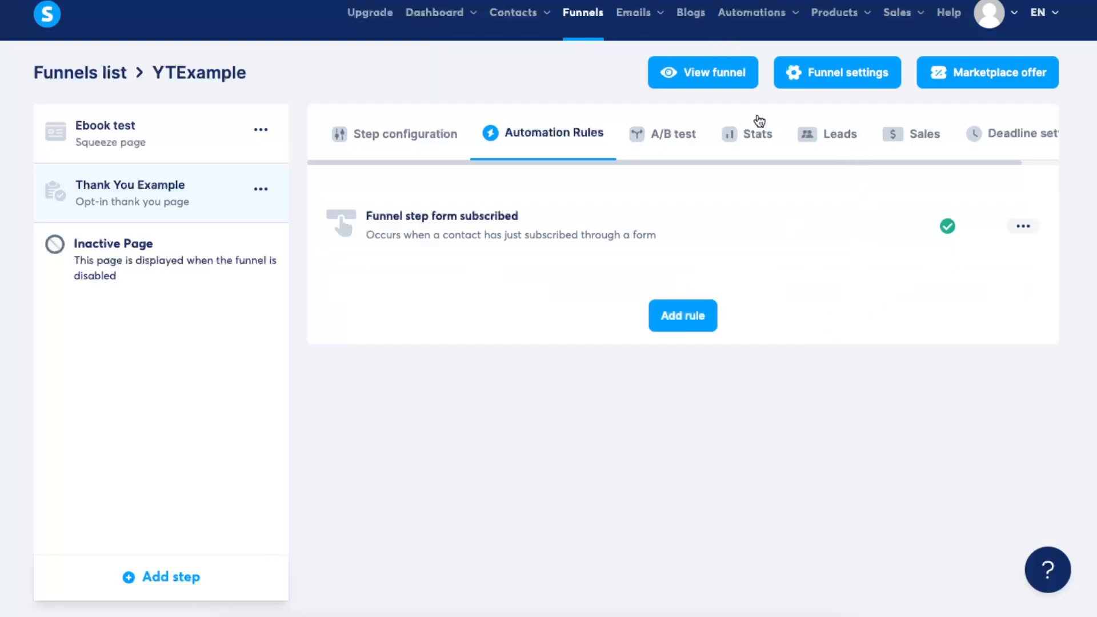
# - Preview the live funnel, look over the squeeze page and try submitting its e-book form with the email field empty
pyautogui.click(704, 80)
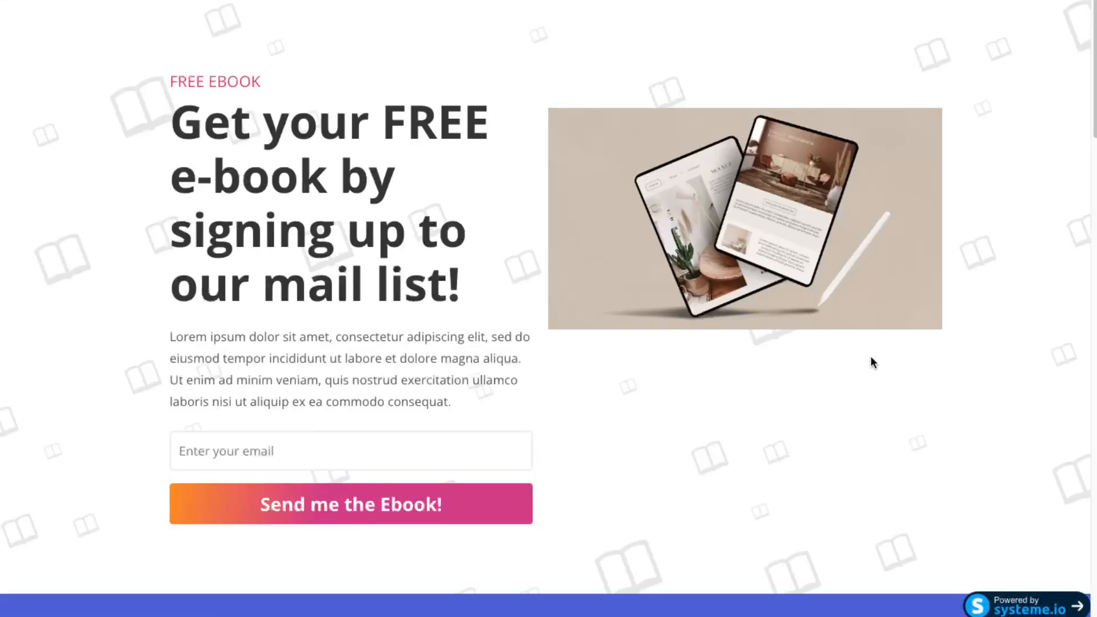
pyautogui.scroll(-5, 871, 358)
pyautogui.scroll(5, 871, 358)
pyautogui.click(424, 505)
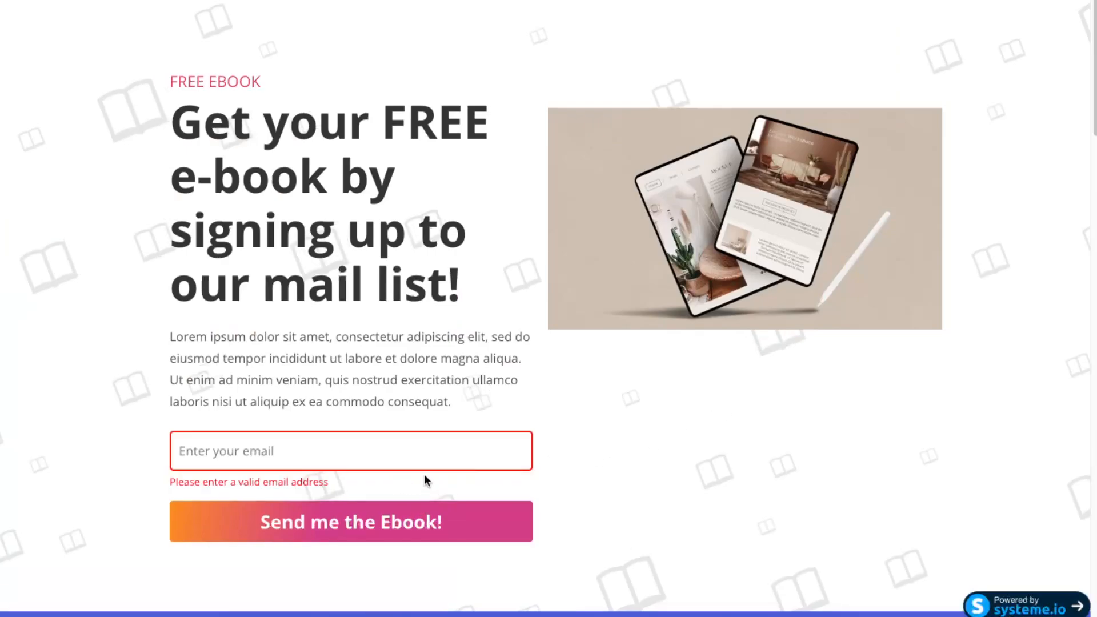
pyautogui.scroll(-5, 772, 454)
pyautogui.scroll(-5, 772, 449)
pyautogui.scroll(10, 855, 443)
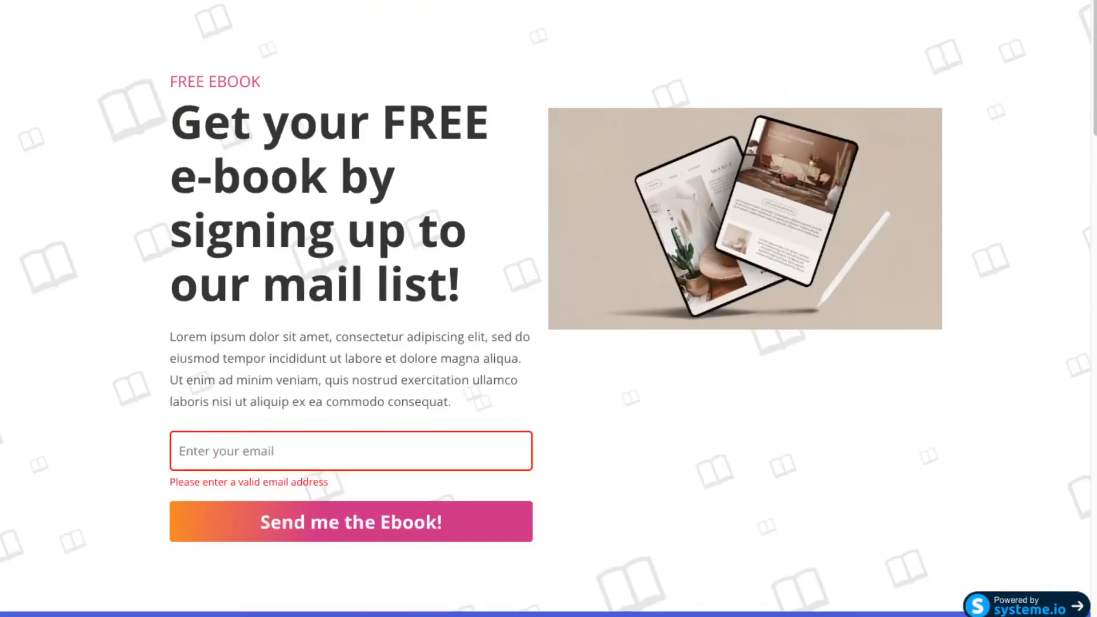